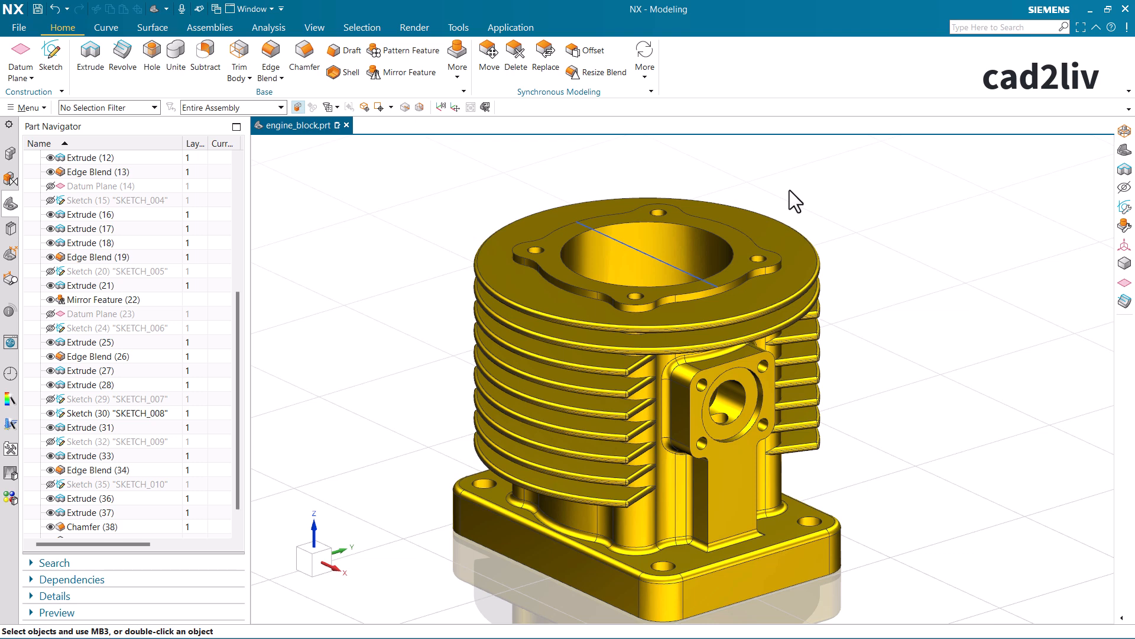
# Step: Set the selection filter to Face and check the extent of the raised flange's top face around the bore
pyautogui.click(120, 105)
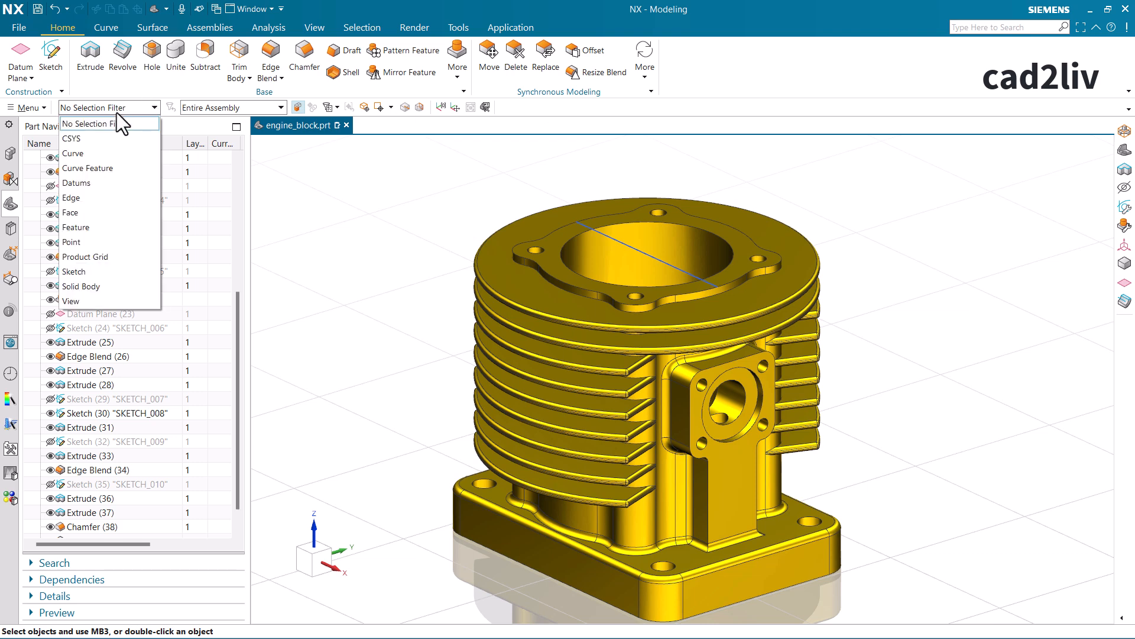
pyautogui.click(98, 214)
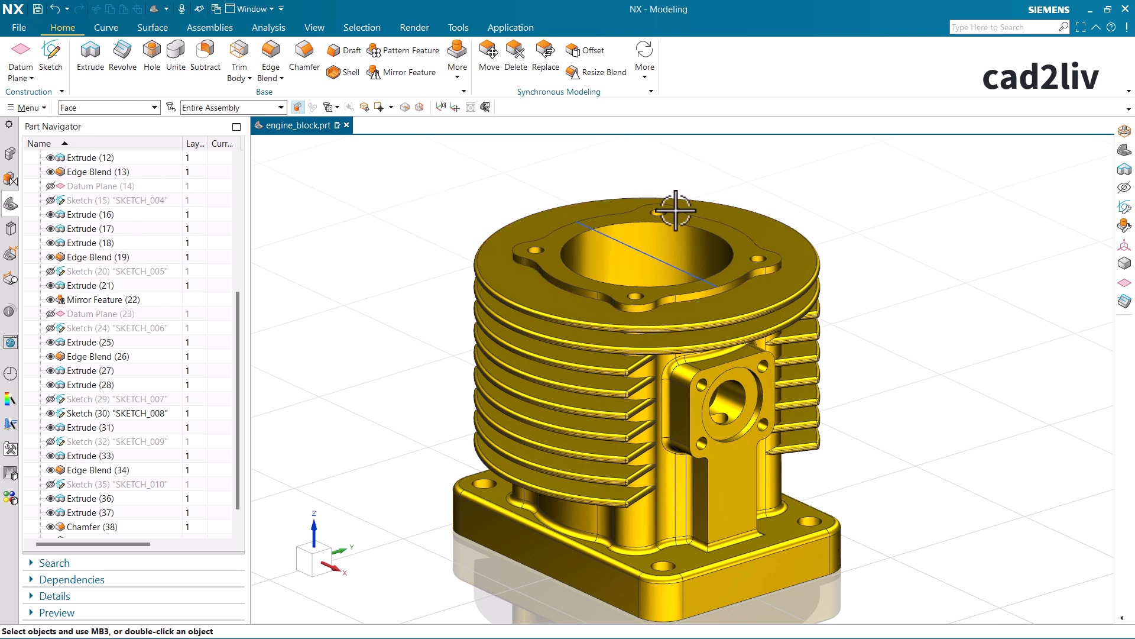
pyautogui.click(561, 228)
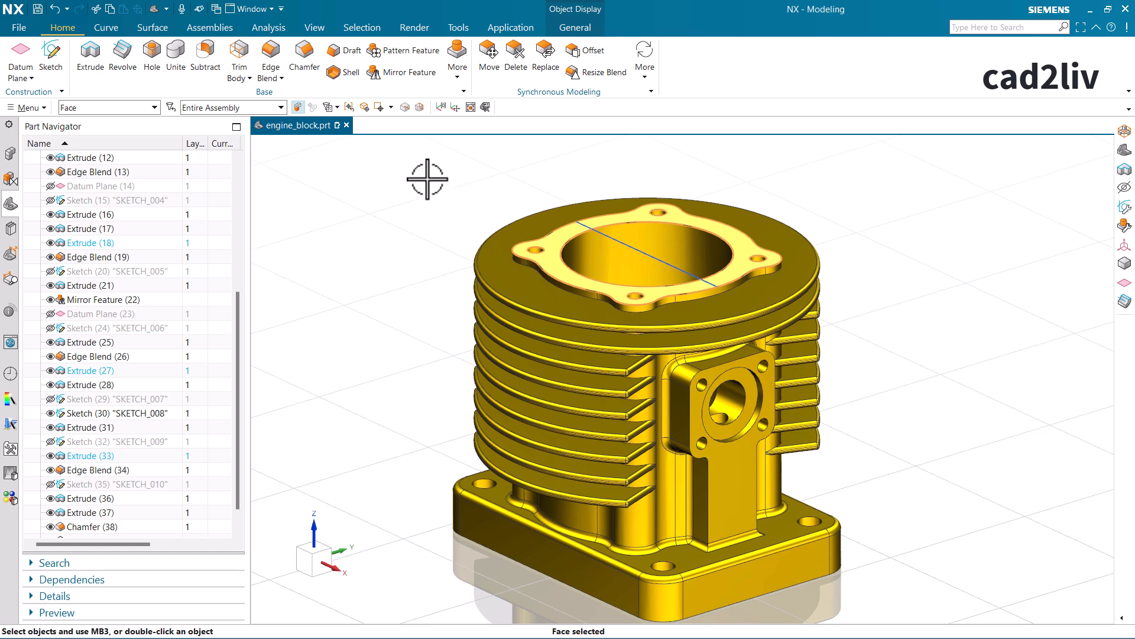
pyautogui.press('Escape')
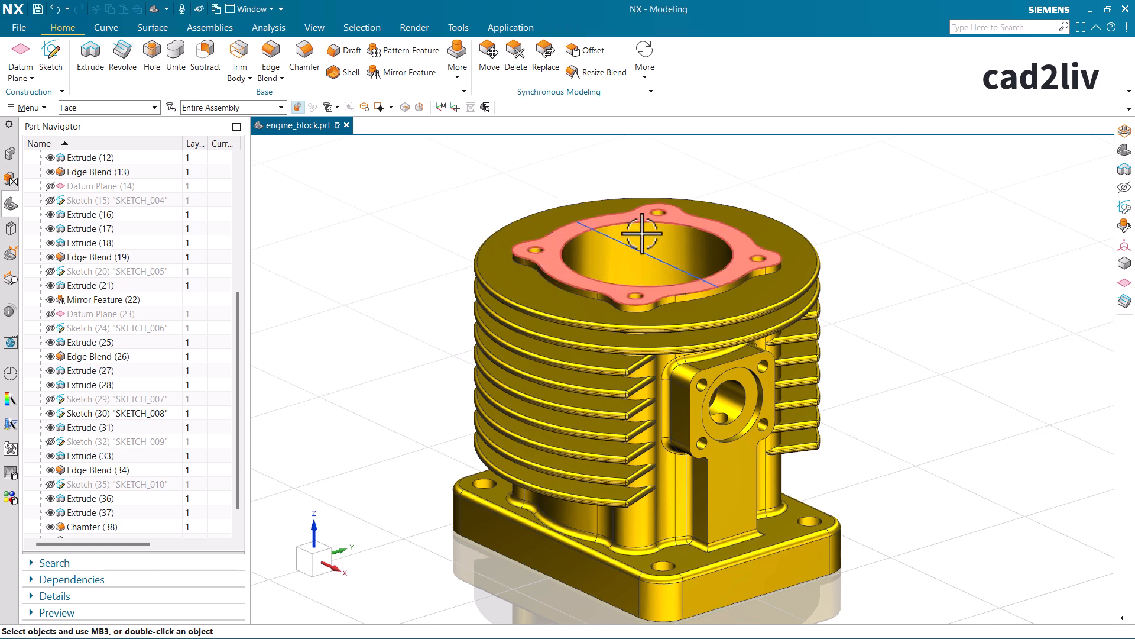
# Step: Draw a second straight line across the cylinder bore, alongside the existing line, between two snap points on opposite sides of the flange
pyautogui.click(106, 28)
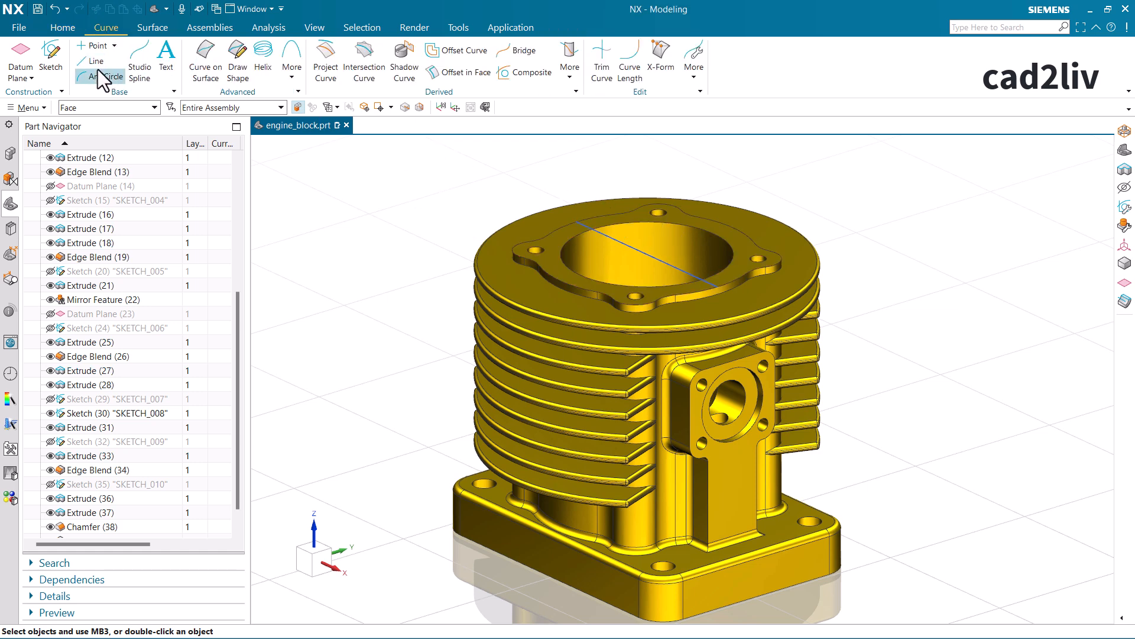
pyautogui.click(632, 210)
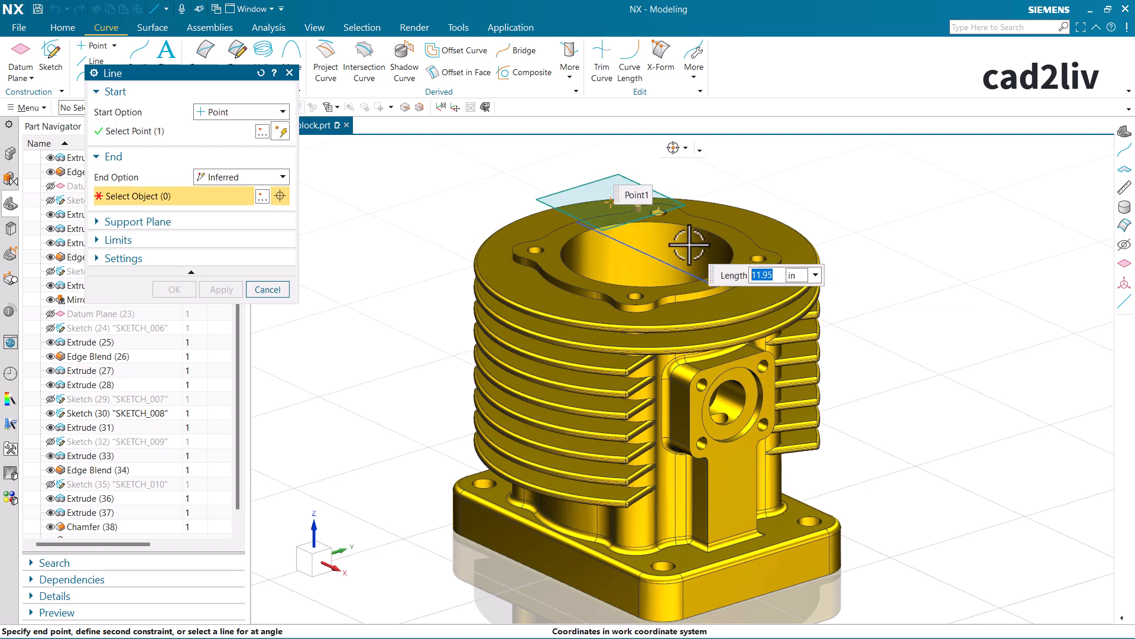
pyautogui.press('Escape')
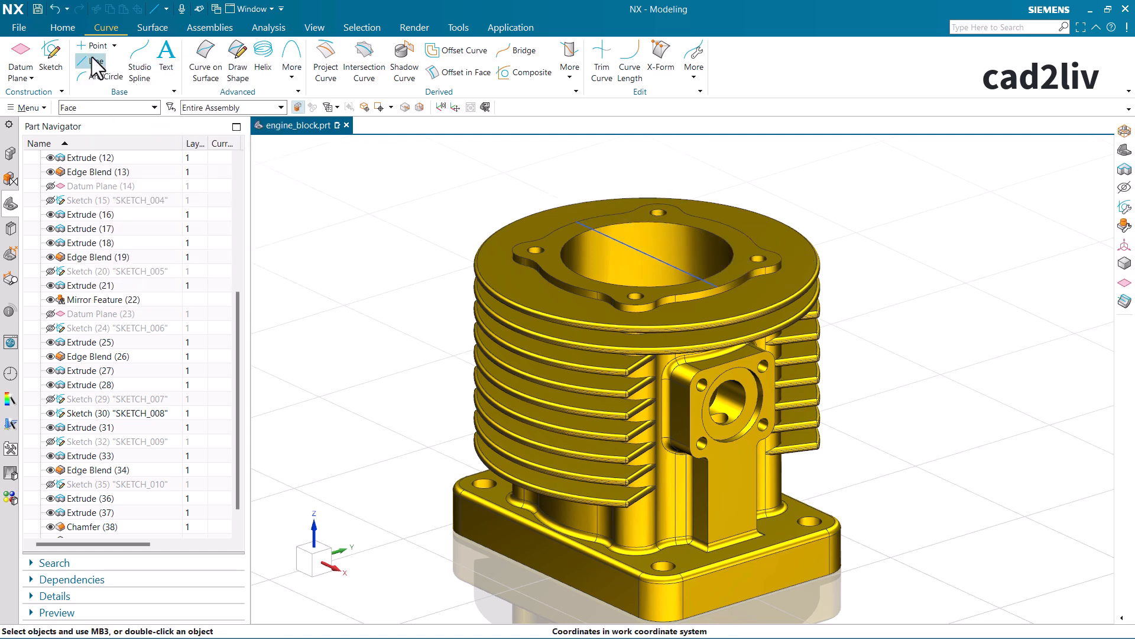
pyautogui.click(91, 62)
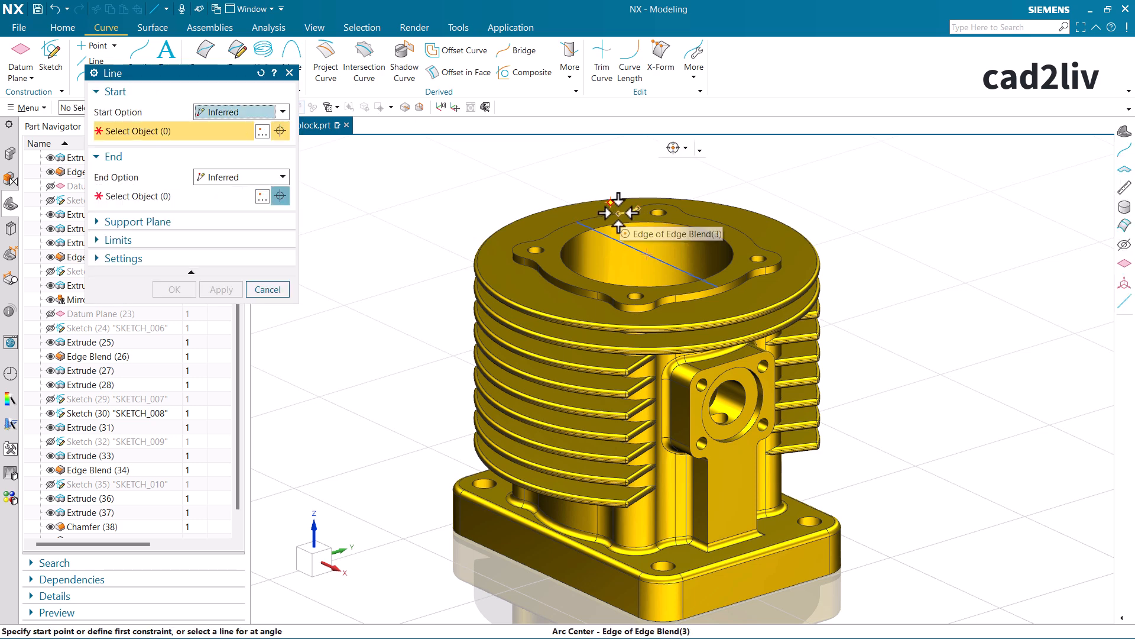
pyautogui.click(618, 211)
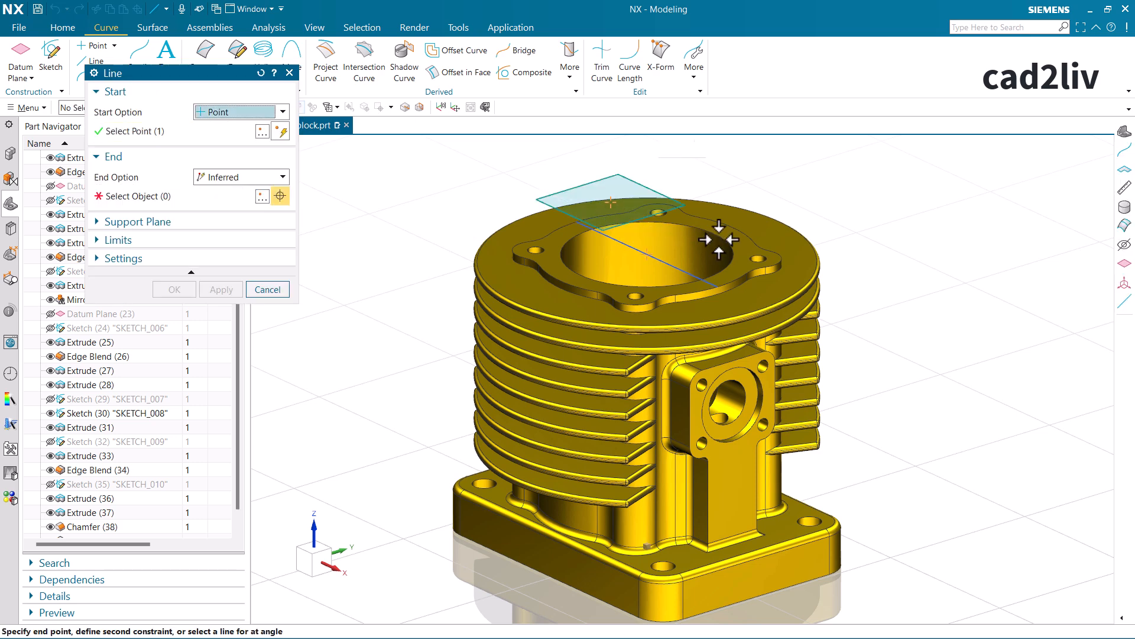
pyautogui.click(746, 273)
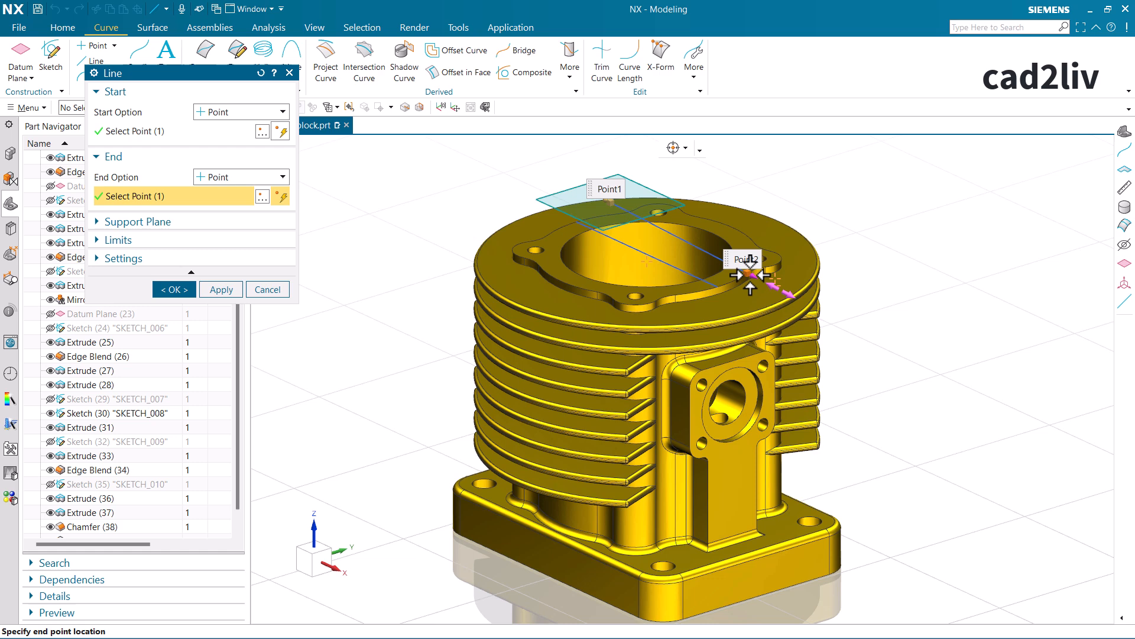
pyautogui.click(184, 294)
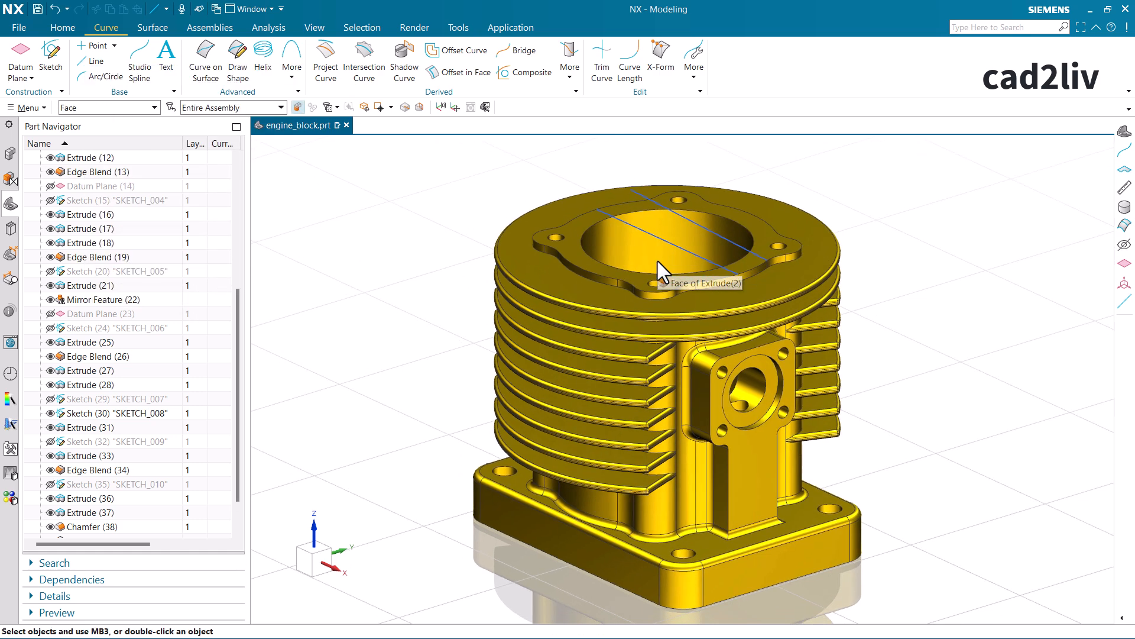
# Step: Start Divide Face with the Object tool option and choose the raised flange's top face using the Single Face rule
pyautogui.moveTo(656, 257); pyautogui.dragTo(661, 288, button='middle')
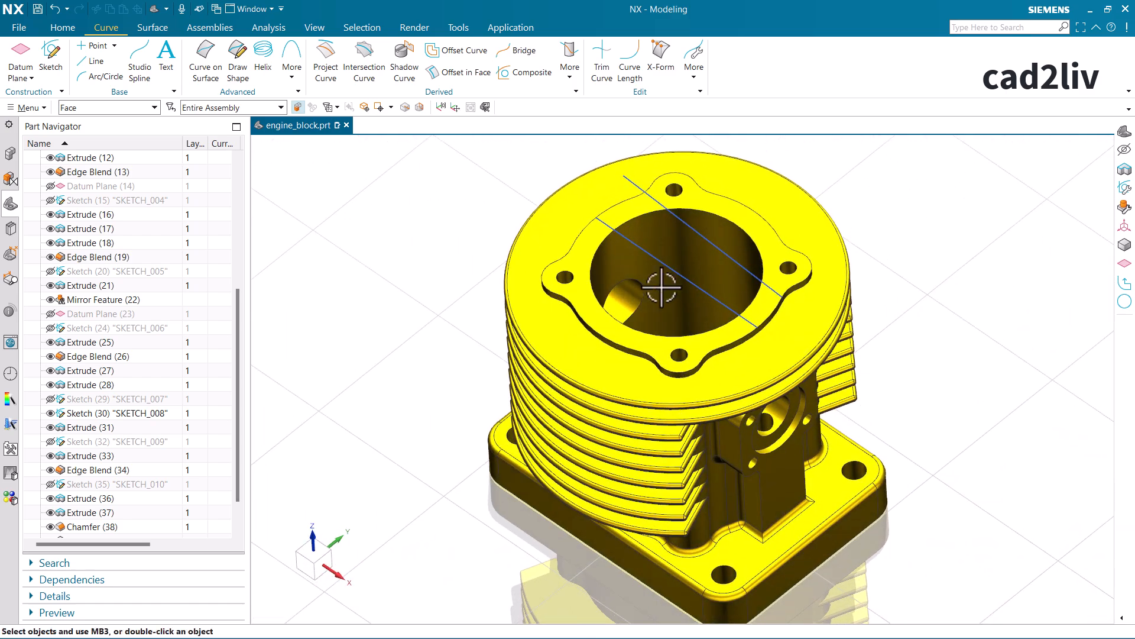
pyautogui.click(62, 28)
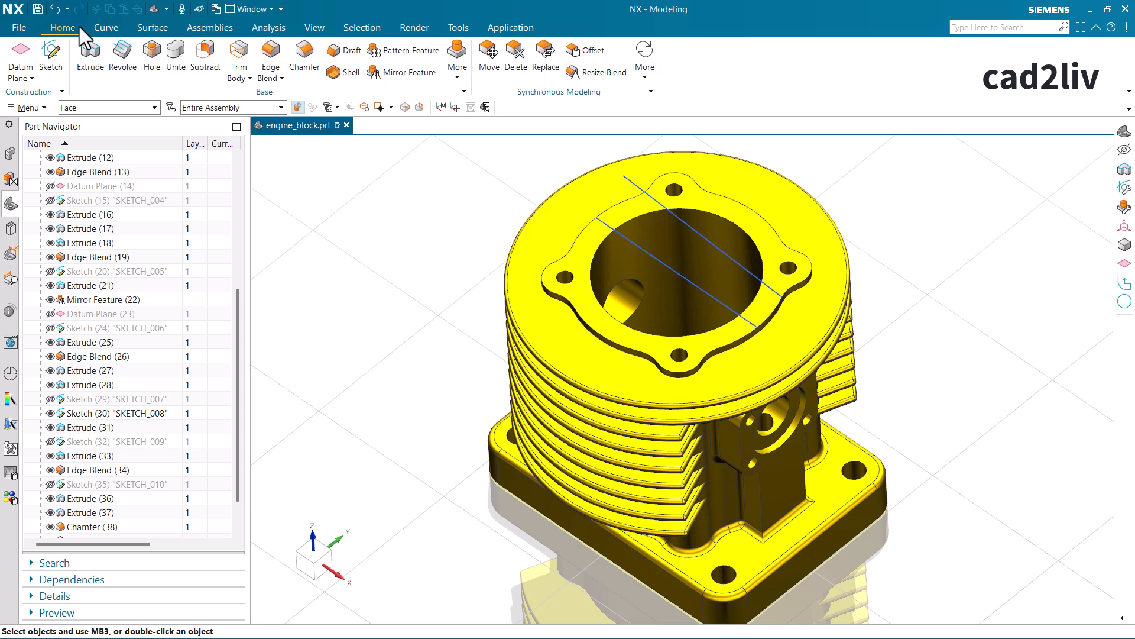
pyautogui.click(458, 76)
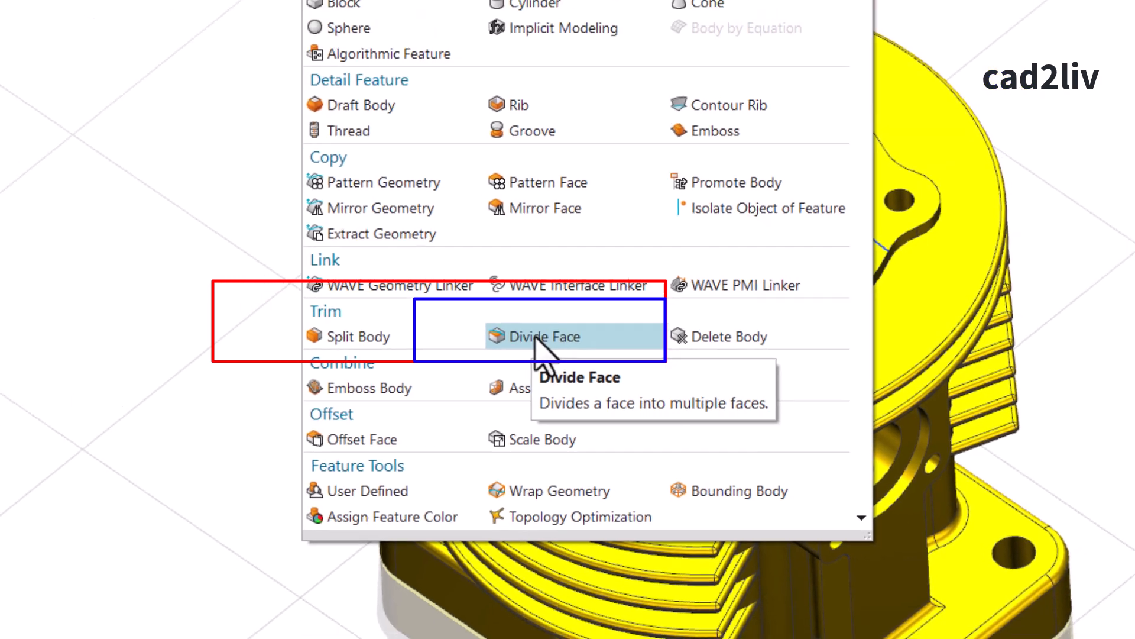
pyautogui.click(519, 335)
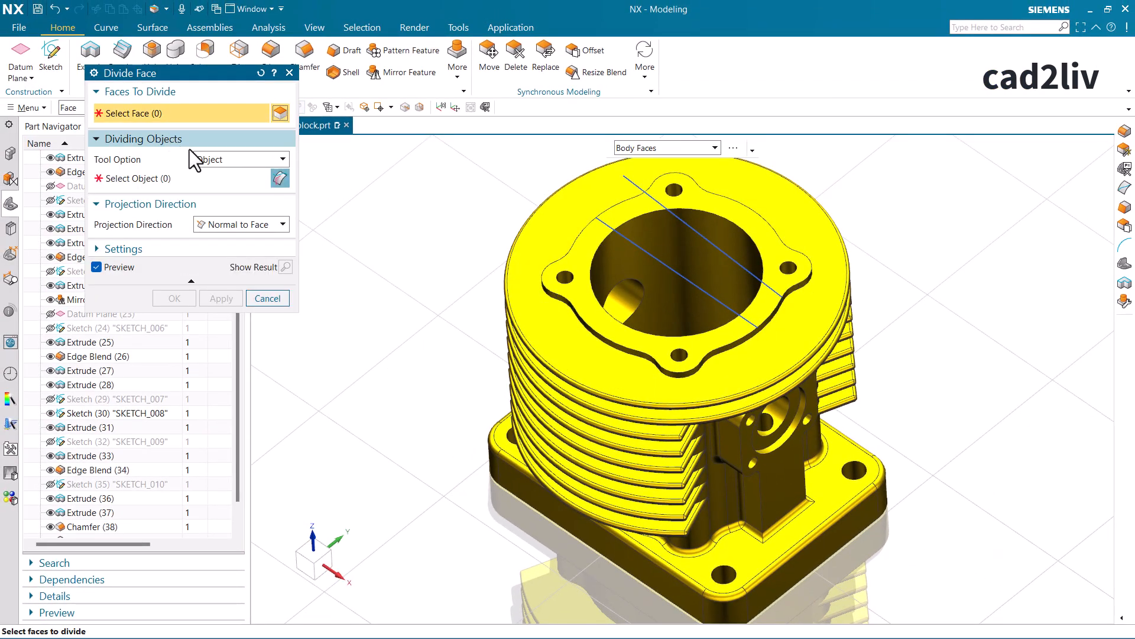
pyautogui.click(214, 162)
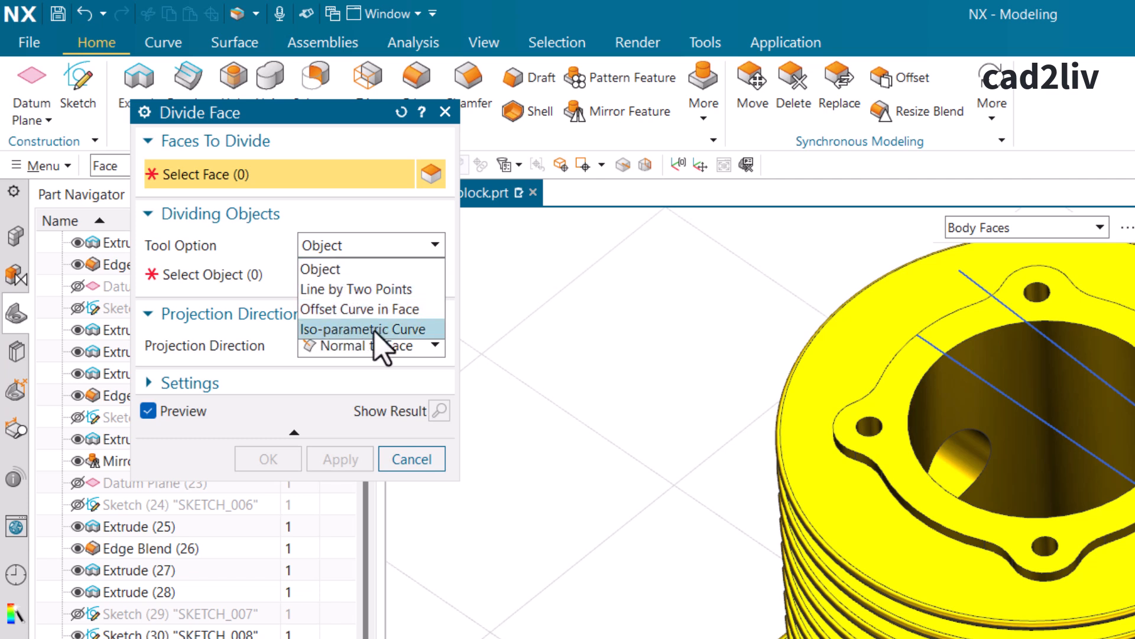
pyautogui.click(330, 271)
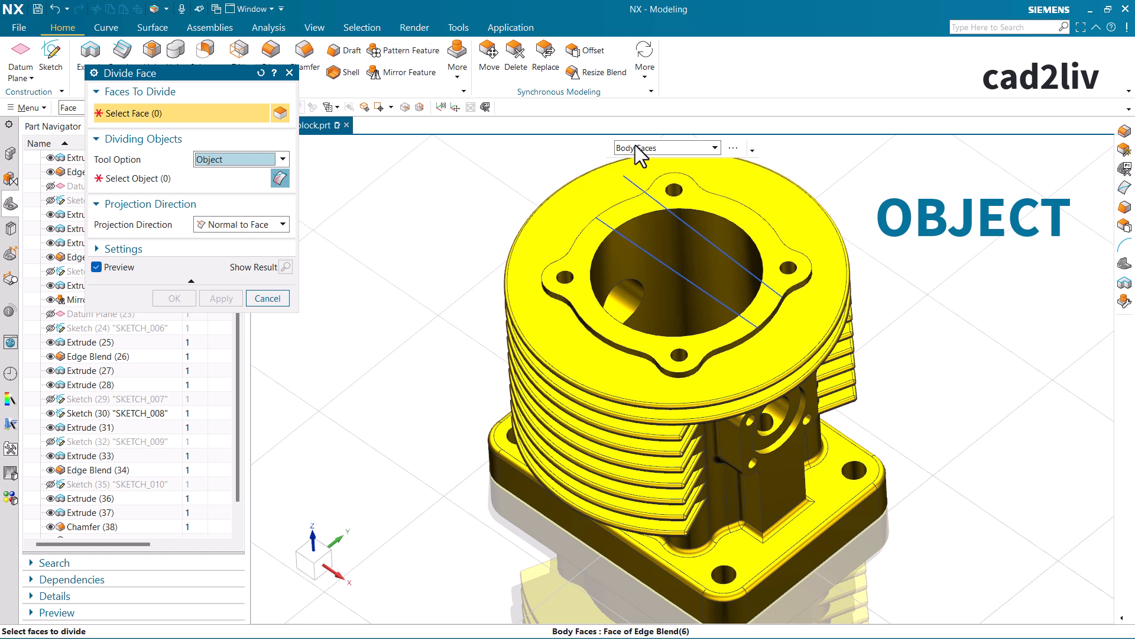
pyautogui.click(635, 147)
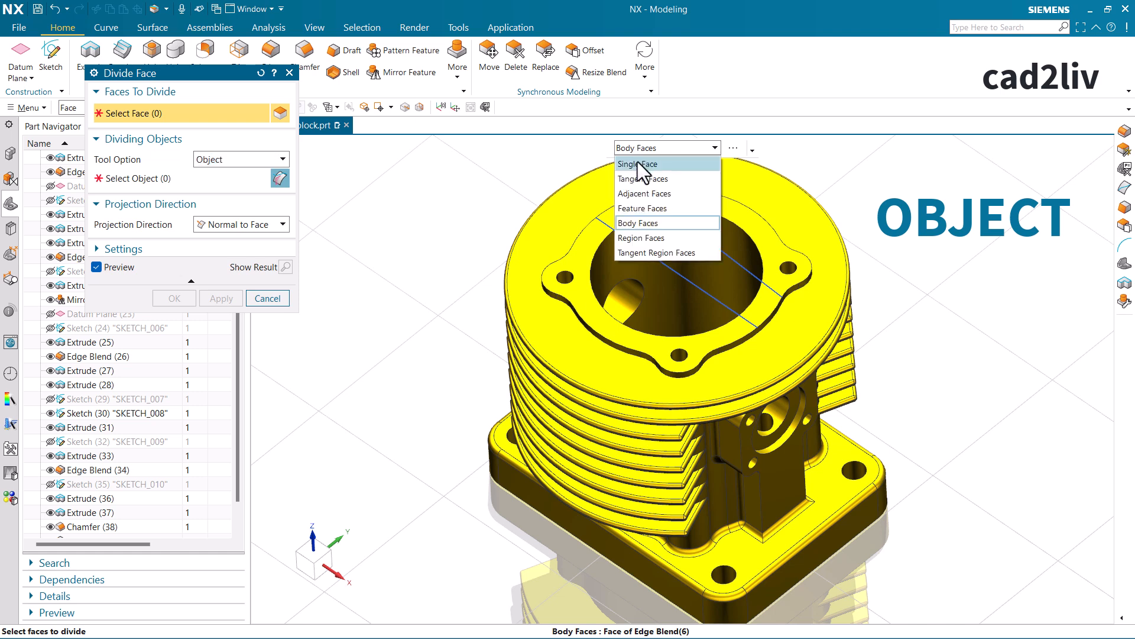
pyautogui.click(638, 164)
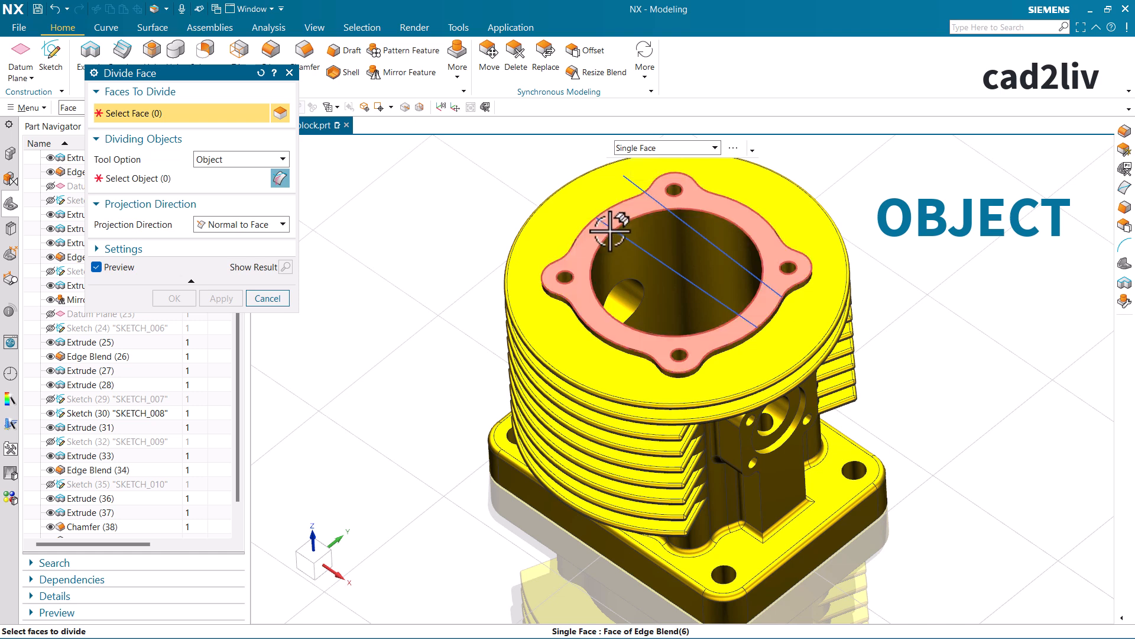
pyautogui.click(584, 230)
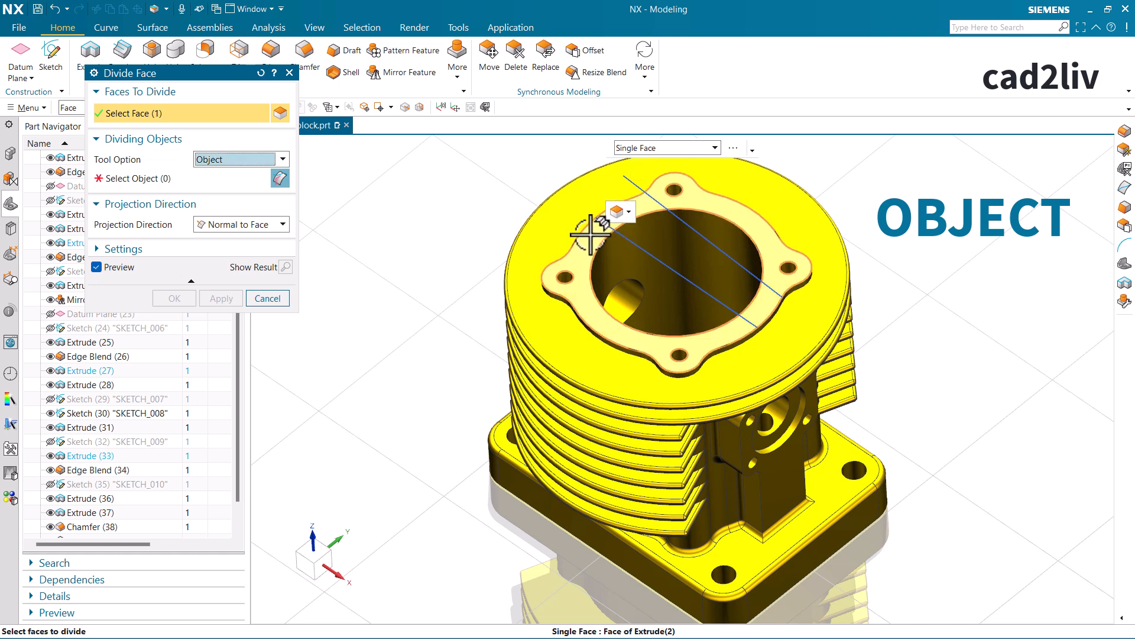
# Step: Divide the flange's top face with the two lines crossing the bore as dividing objects
pyautogui.click(180, 183)
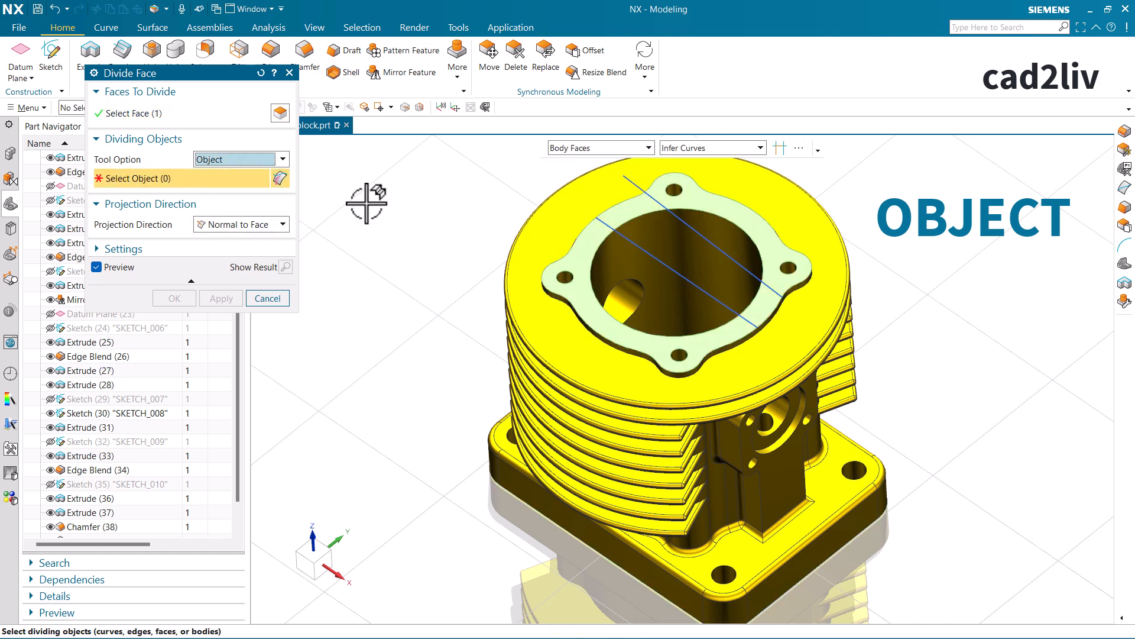
pyautogui.click(680, 266)
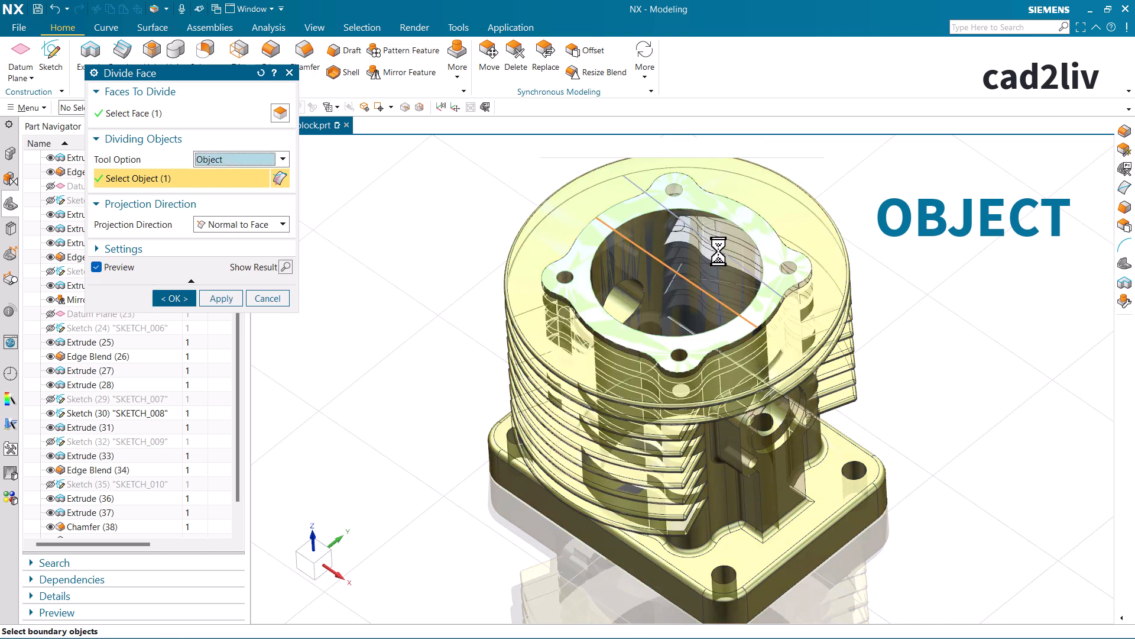
pyautogui.click(714, 245)
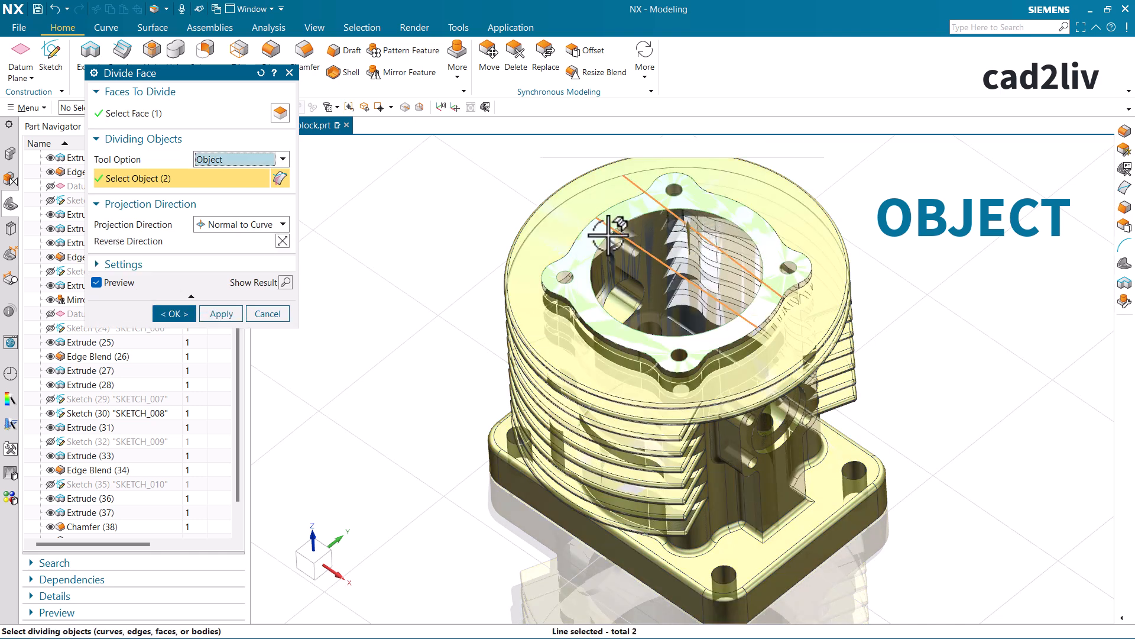
pyautogui.click(286, 283)
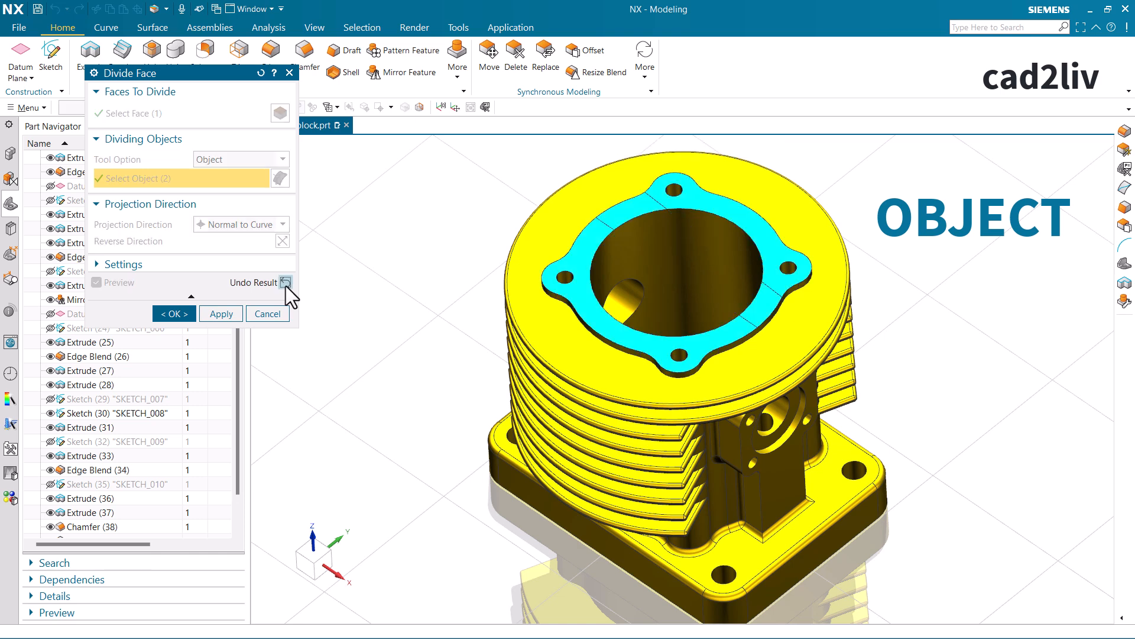
pyautogui.click(176, 312)
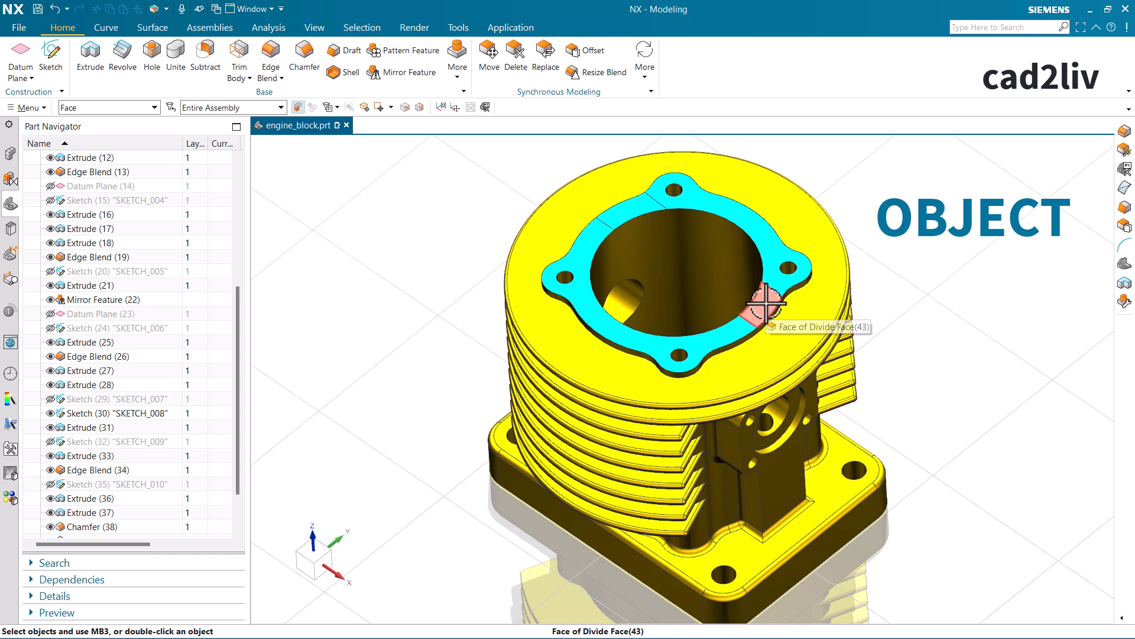
# Step: Compare the flange face before and after division by rolling back to Line (42) and making Divide Face (43) current again
pyautogui.moveTo(766, 304); pyautogui.dragTo(766, 303, button='middle')
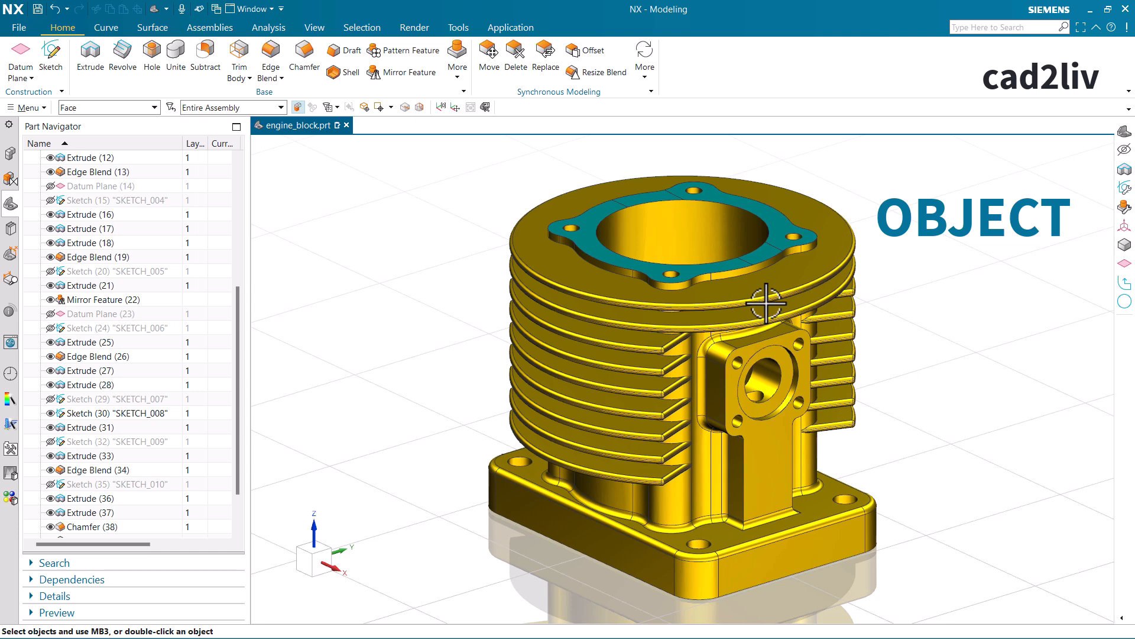
pyautogui.scroll(-2, 139, 465)
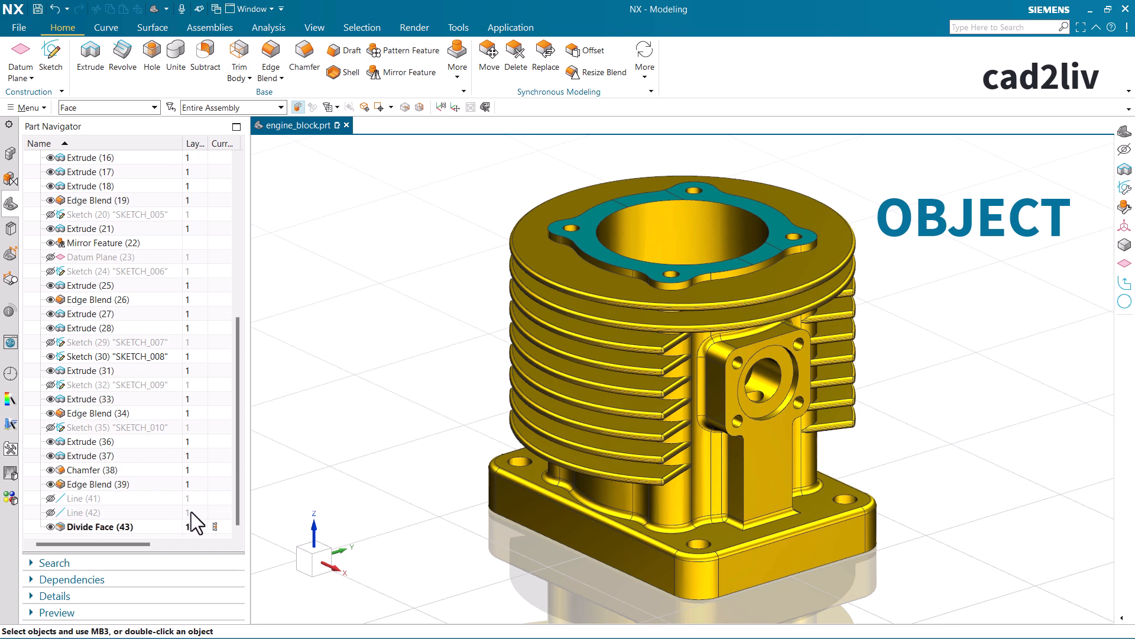
pyautogui.click(217, 512)
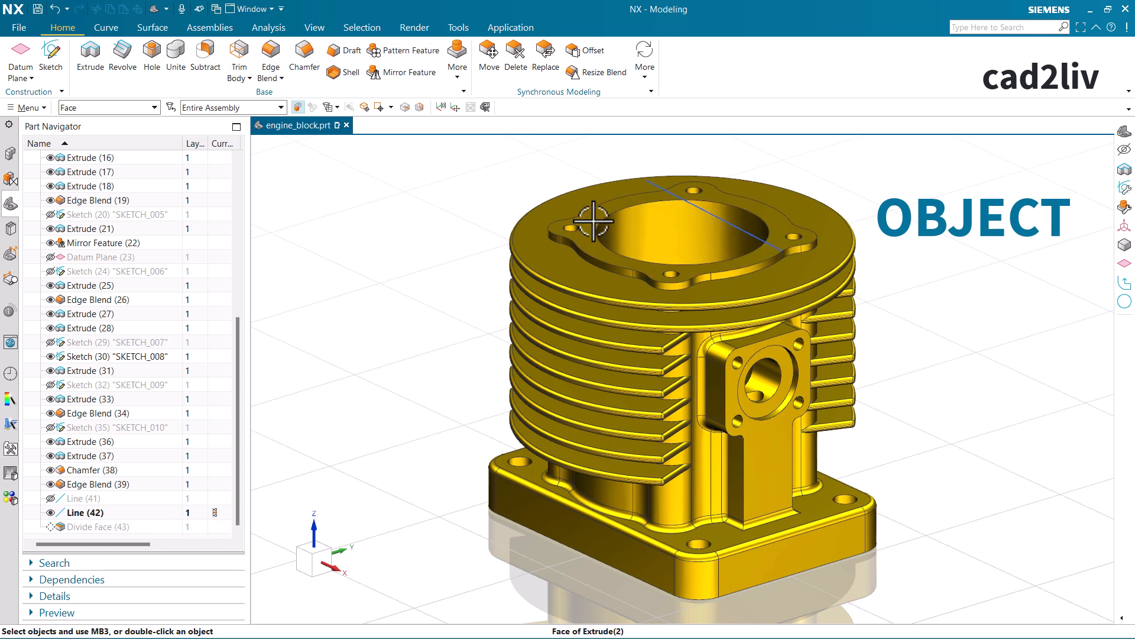
pyautogui.moveTo(592, 216)
pyautogui.mouseDown(button='middle')
pyautogui.moveTo(607, 256)
pyautogui.moveTo(588, 236)
pyautogui.mouseUp(button='middle')
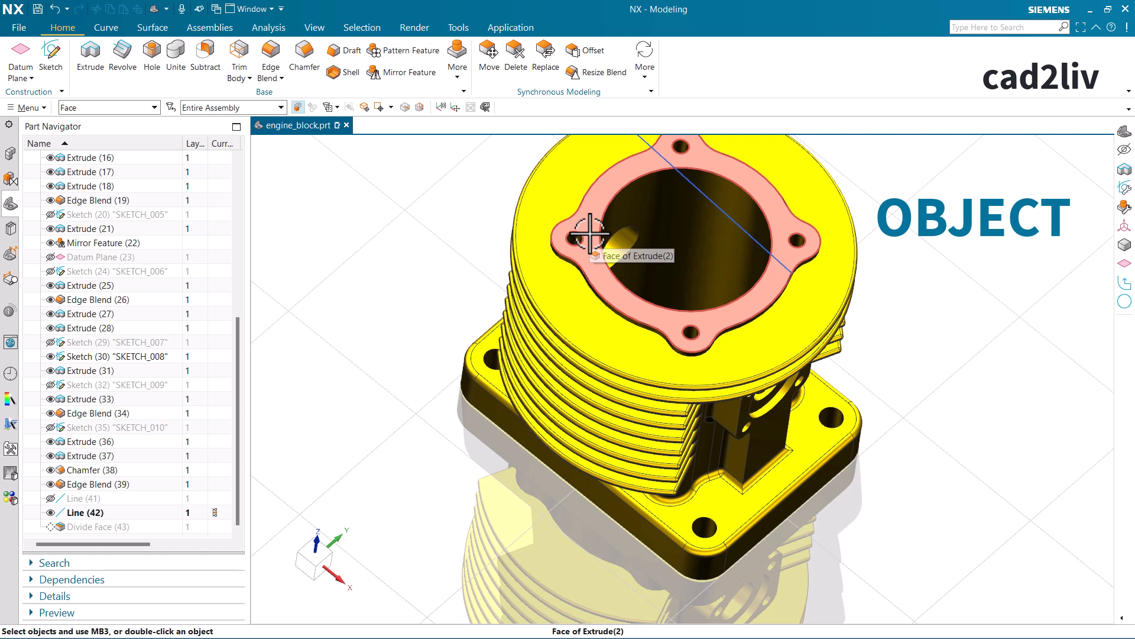
pyautogui.click(221, 527)
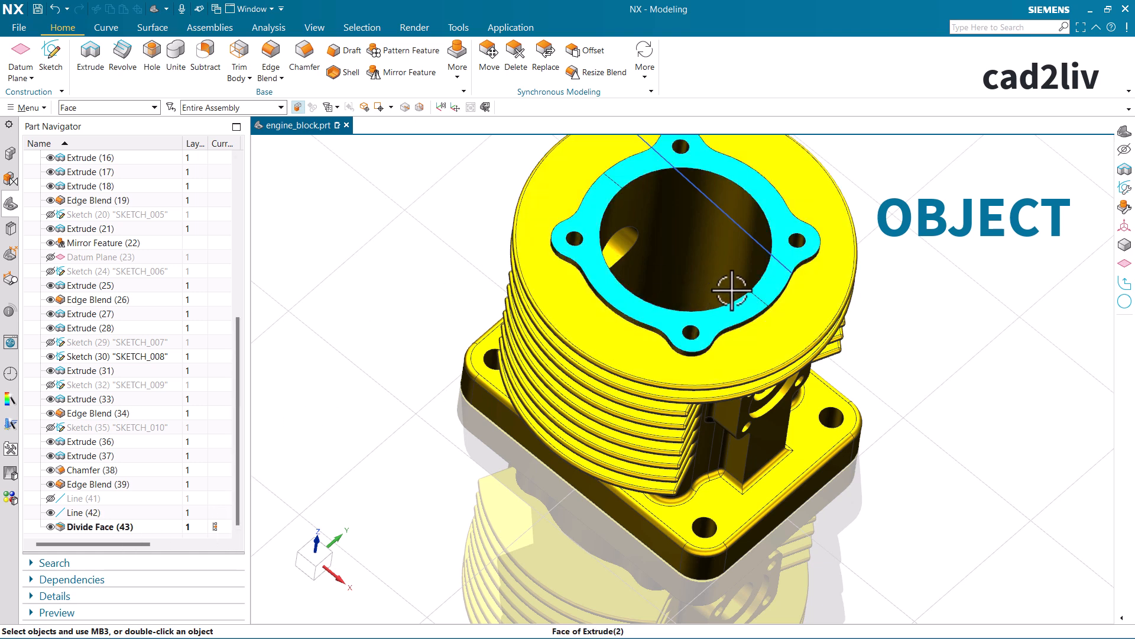
pyautogui.moveTo(624, 171); pyautogui.dragTo(883, 197, button='middle')
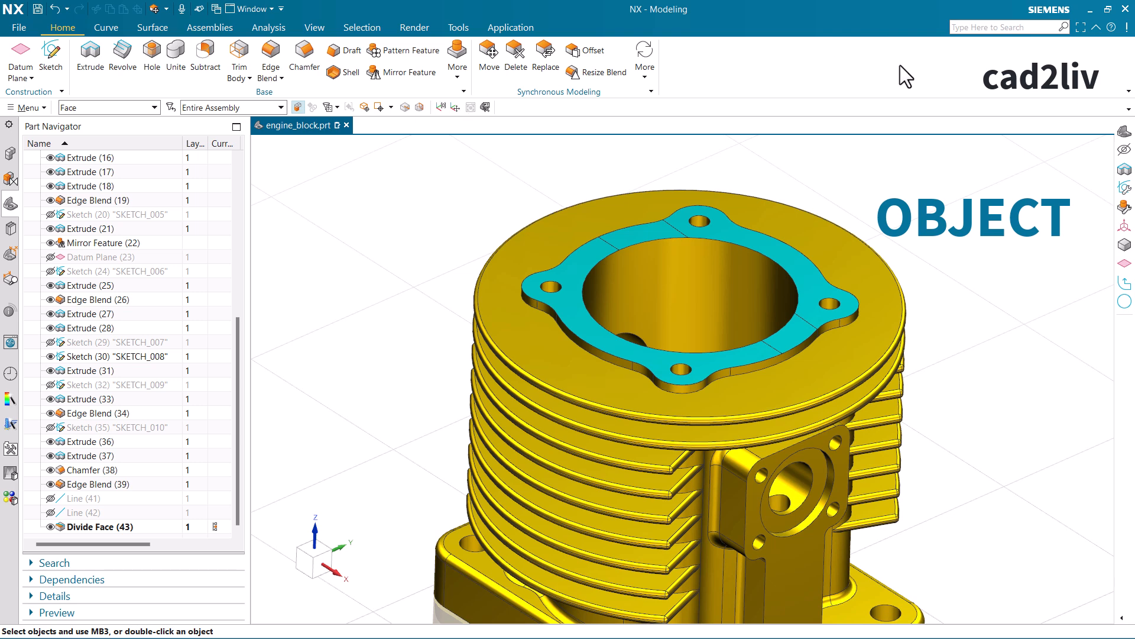
# Step: Pull the two strip faces of the divided flange top upward by 1 in with Pull Face
pyautogui.click(985, 26)
pyautogui.write('pu')
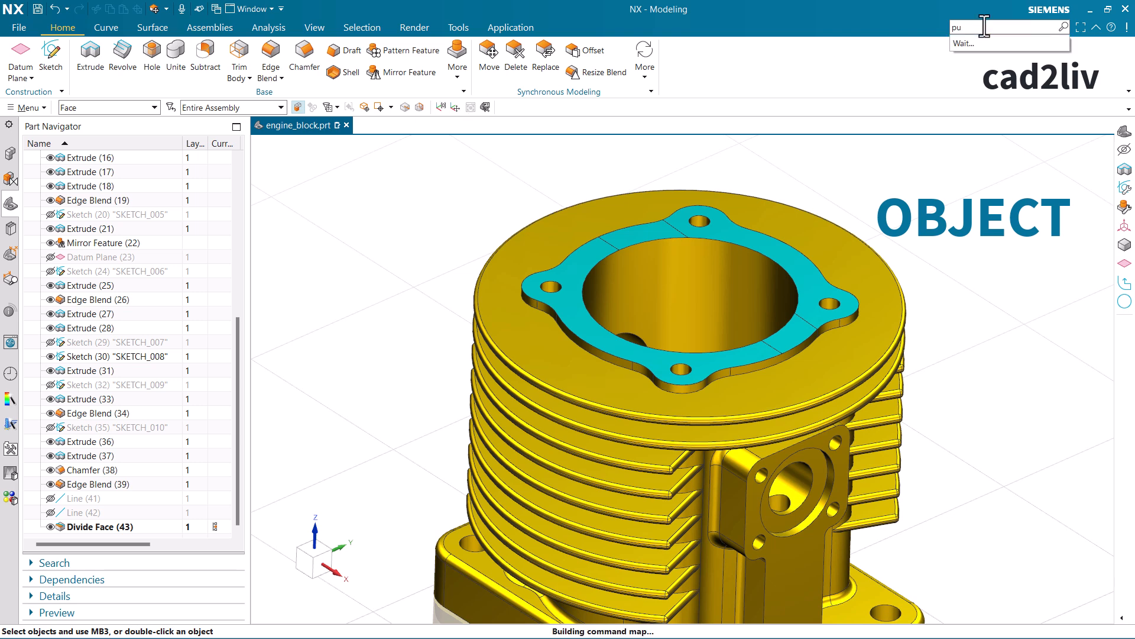
pyautogui.write('ll')
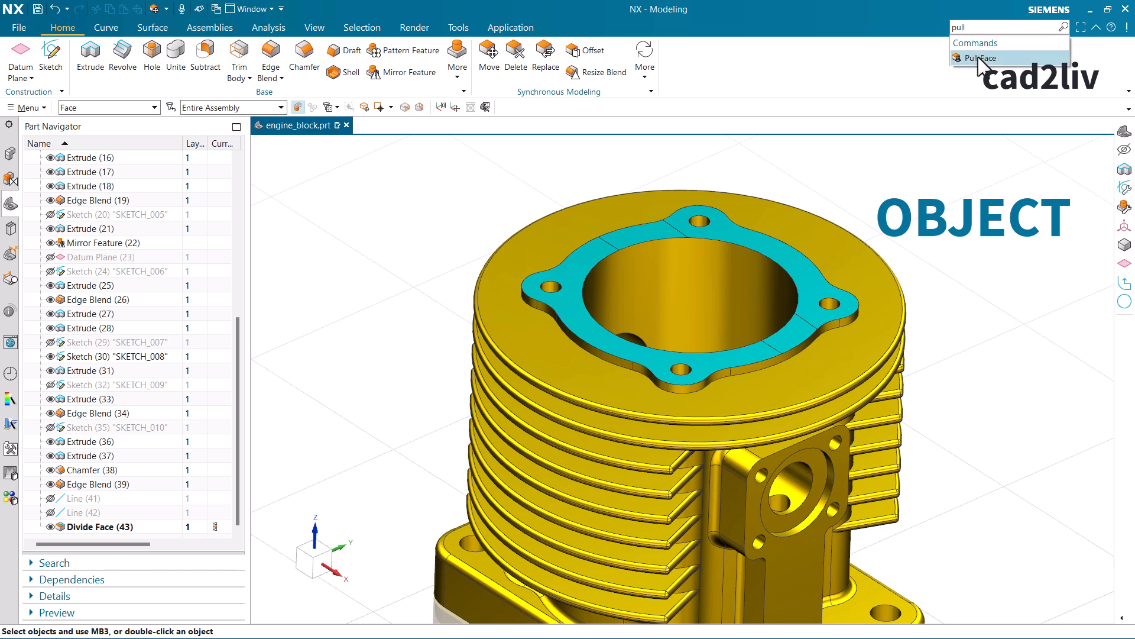
pyautogui.click(978, 58)
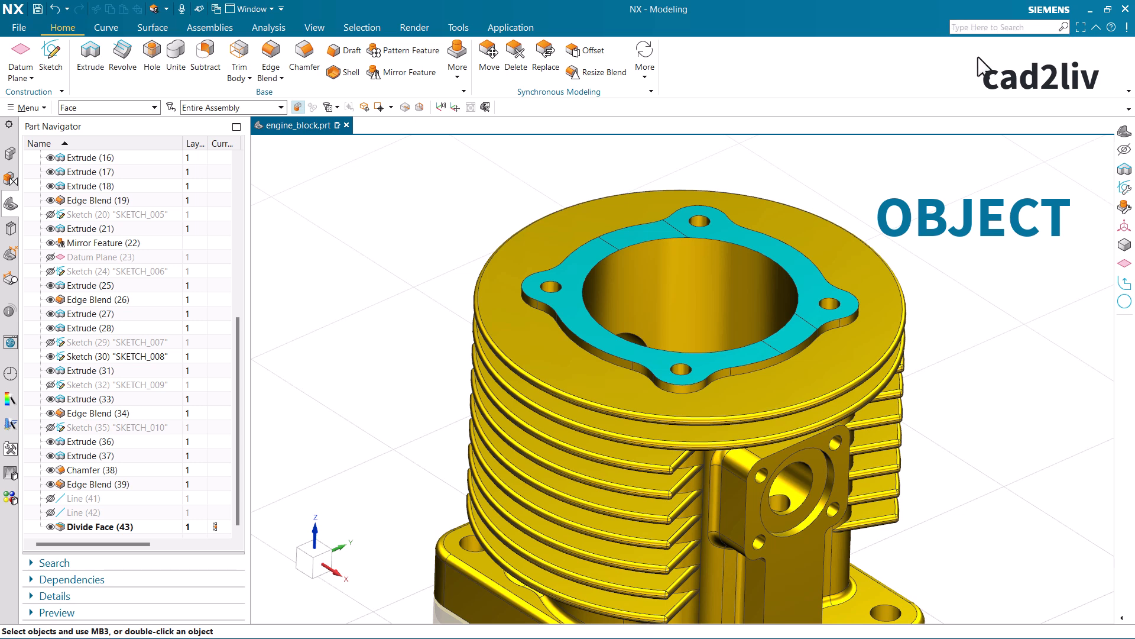
pyautogui.click(646, 230)
pyautogui.click(800, 331)
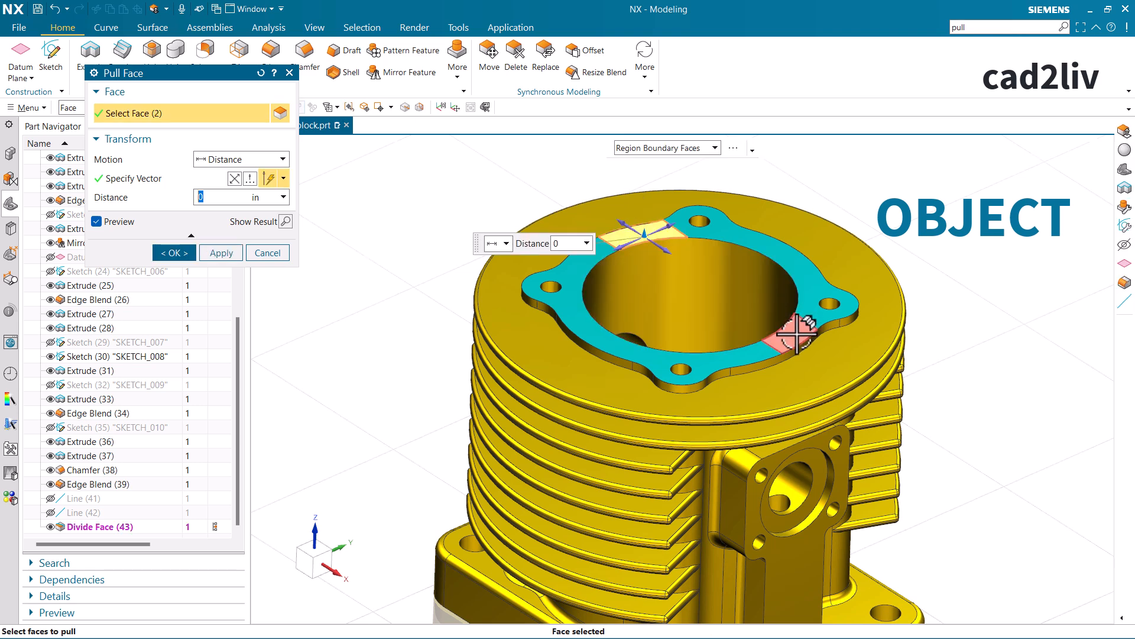
pyautogui.click(215, 199)
pyautogui.write('1')
pyautogui.press('Return')
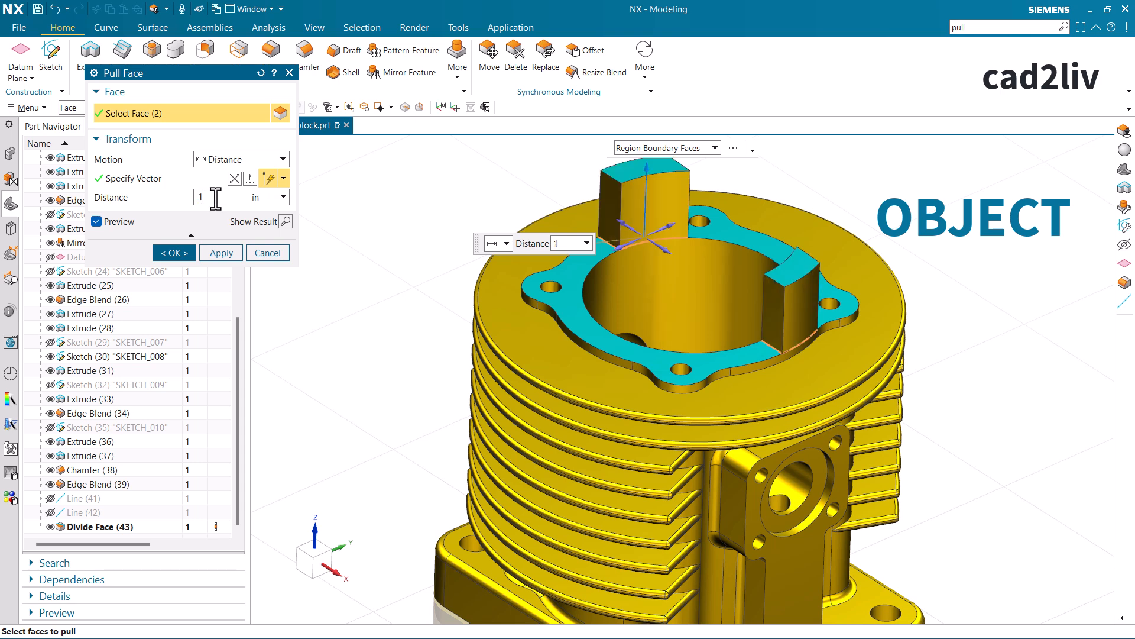
pyautogui.click(176, 254)
pyautogui.moveTo(561, 257); pyautogui.dragTo(585, 251, button='middle')
pyautogui.moveTo(587, 252); pyautogui.dragTo(569, 256, button='middle')
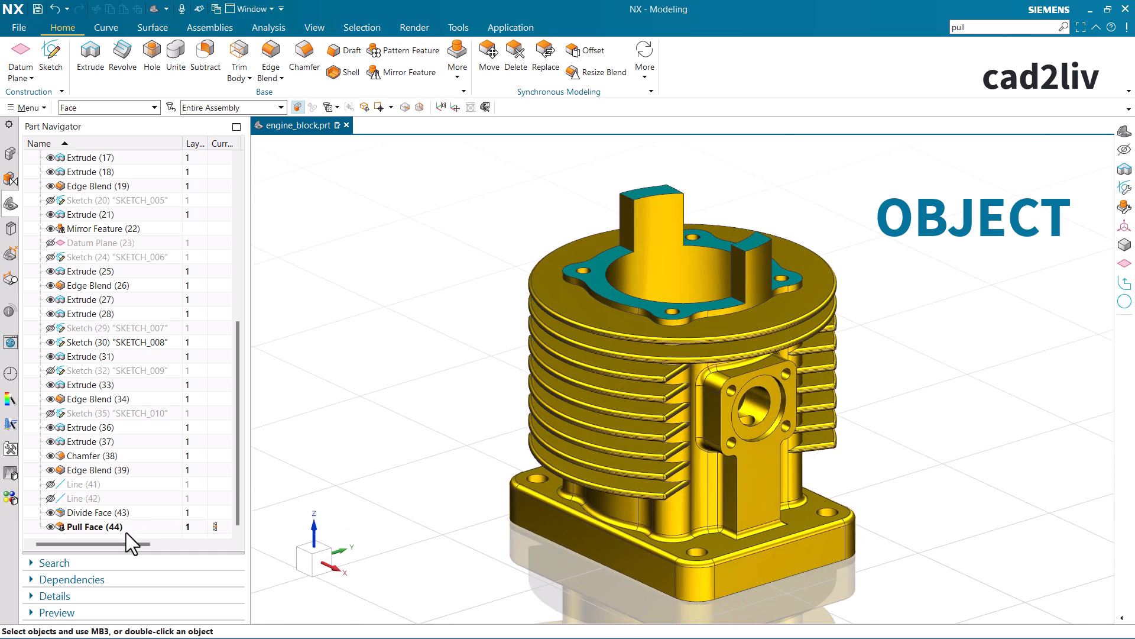
# Step: Delete the Pull Face (44) feature and the Divide Face (43) feature
pyautogui.click(126, 531)
pyautogui.press('Delete')
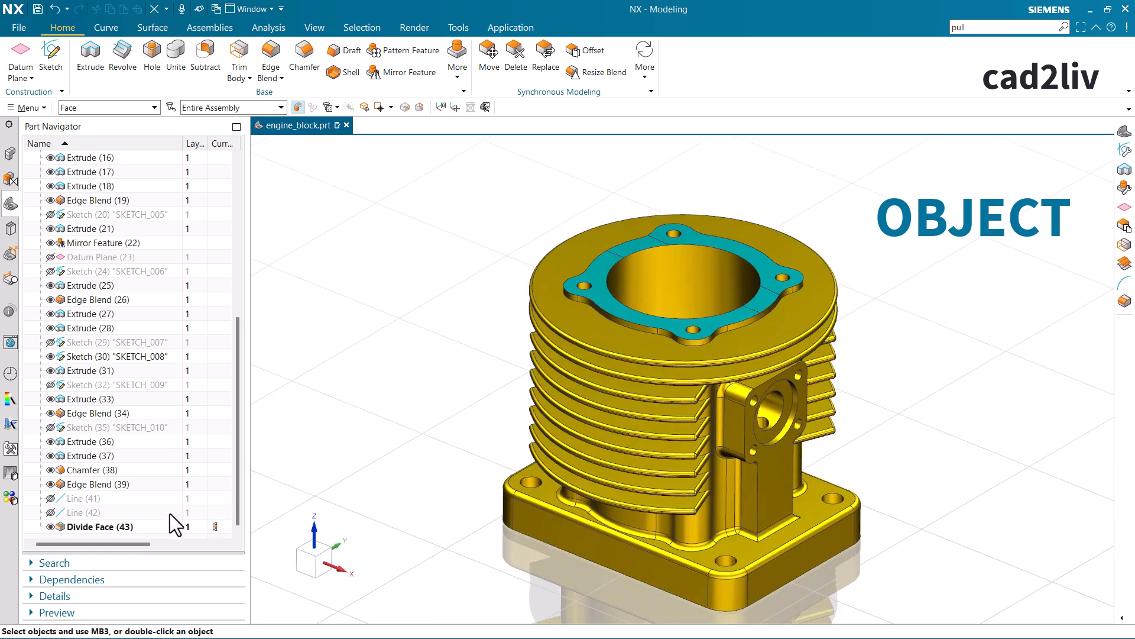
pyautogui.click(123, 527)
pyautogui.press('Delete')
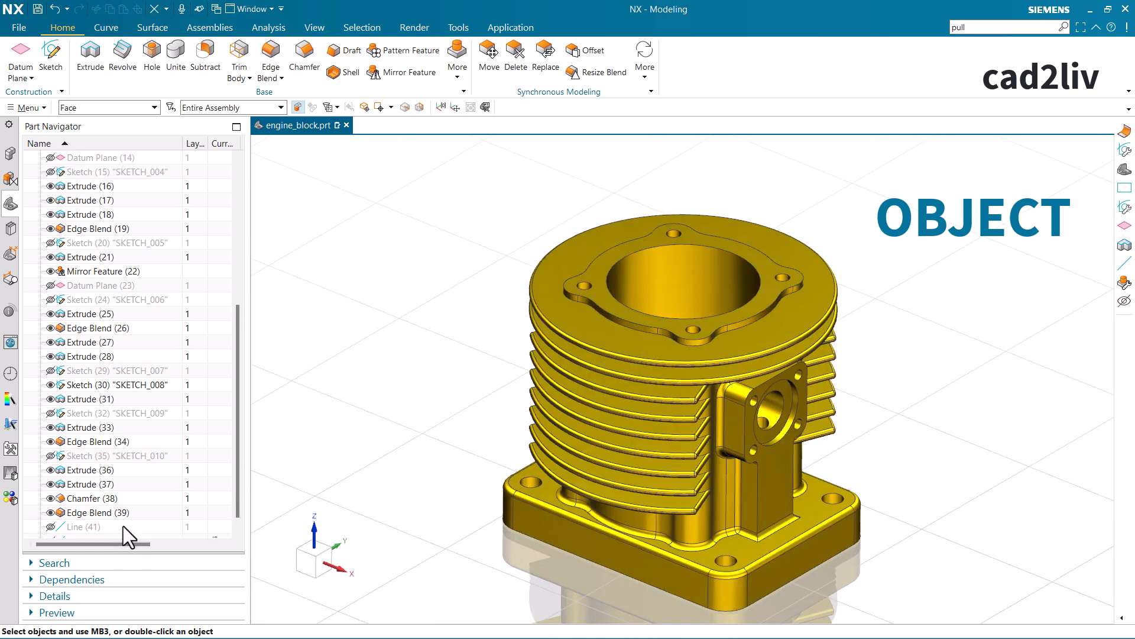
# Step: Show the hidden Line (41) and Line (42) crossing the cylinder bore
pyautogui.click(106, 514)
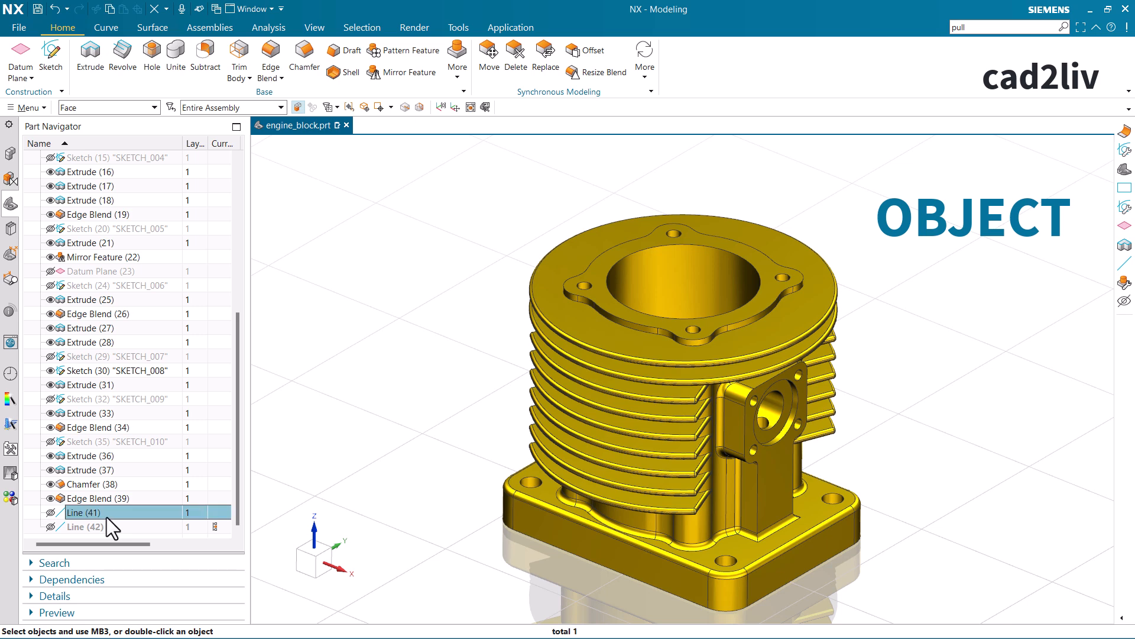
pyautogui.rightClick(106, 515)
pyautogui.click(134, 246)
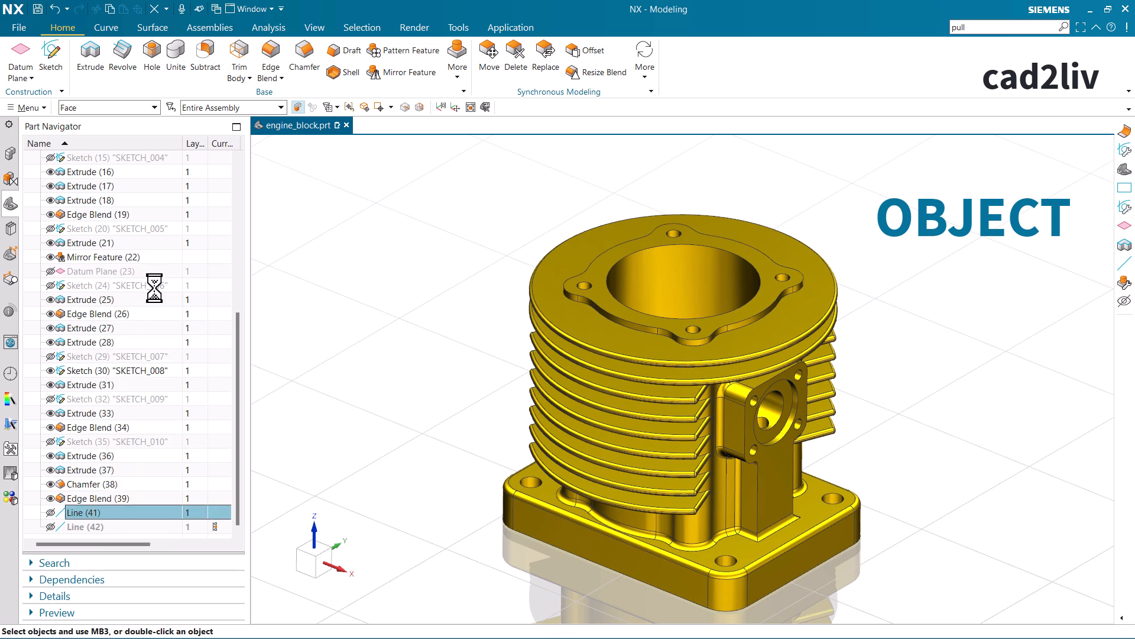
pyautogui.rightClick(94, 529)
pyautogui.click(168, 292)
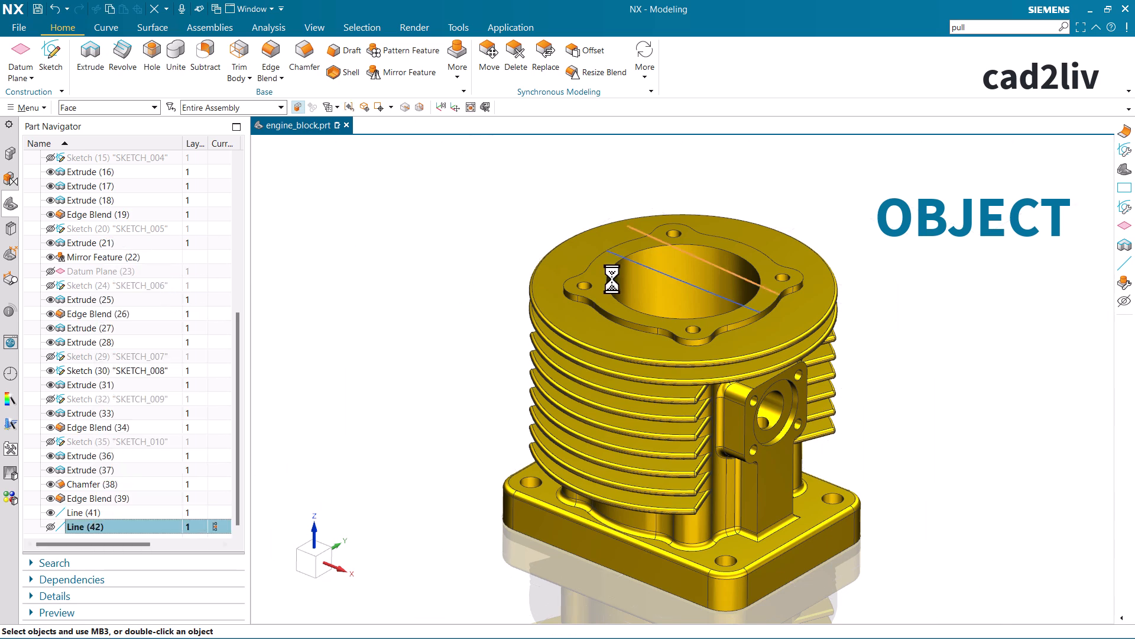
pyautogui.moveTo(806, 309); pyautogui.dragTo(775, 284, button='middle')
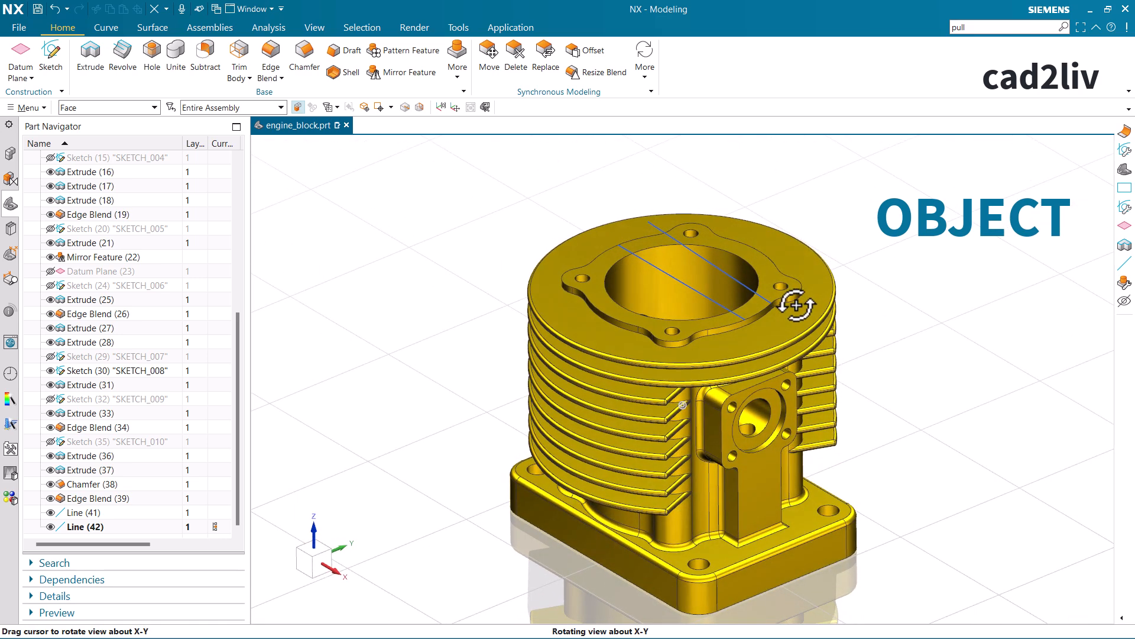
# Step: Start Divide Face with the Line by Two Points tool option and choose the circular top face around the raised flange
pyautogui.click(166, 9)
pyautogui.click(183, 77)
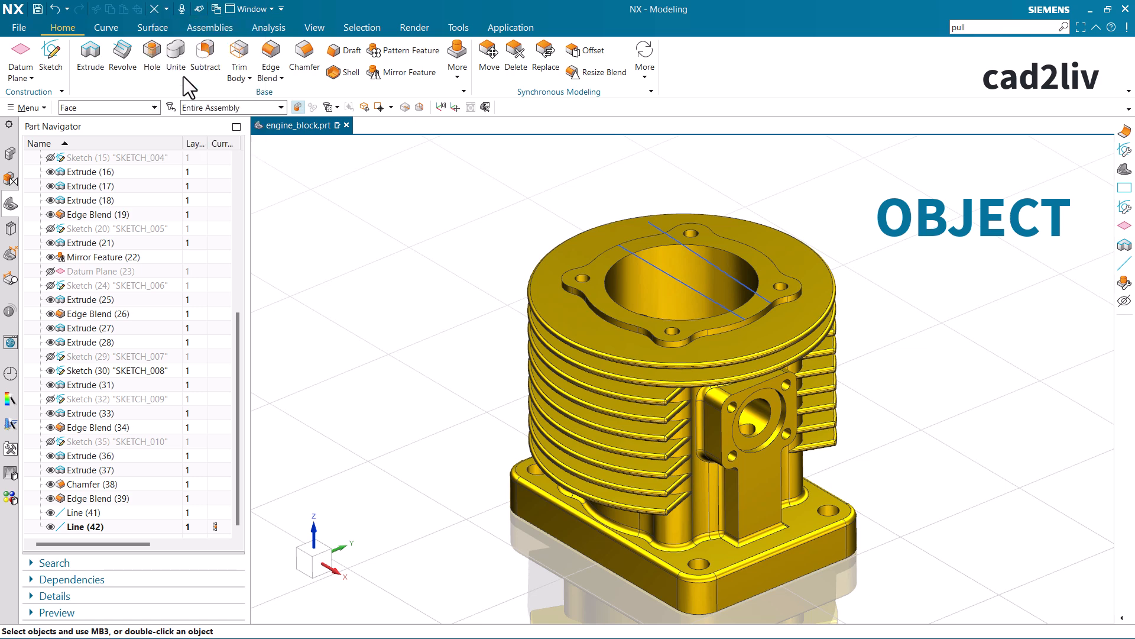
pyautogui.click(242, 160)
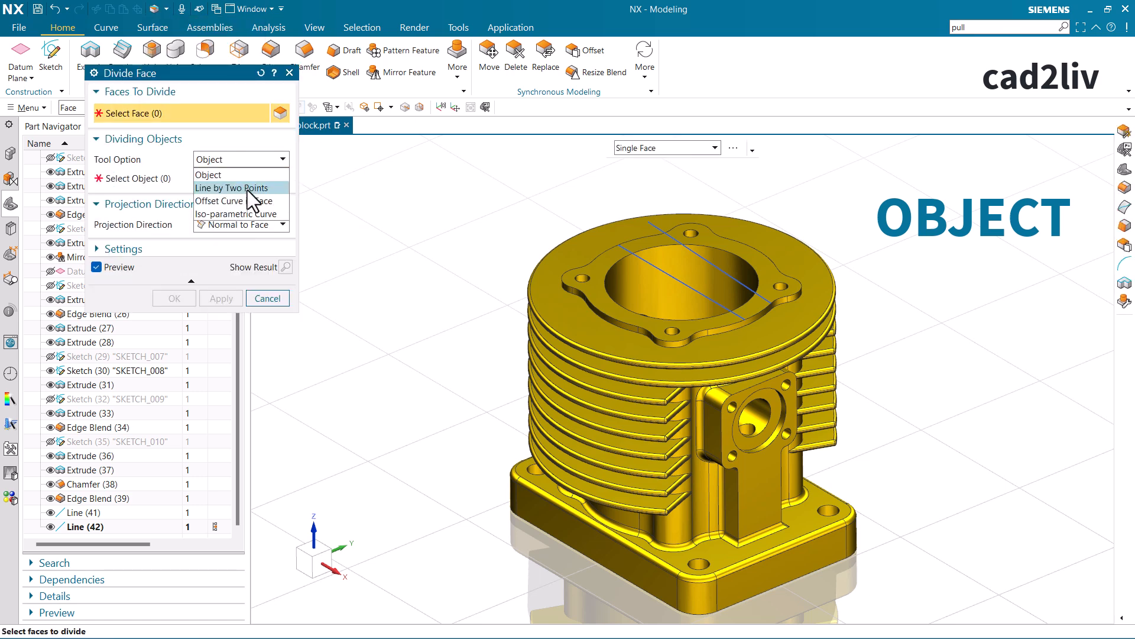
pyautogui.click(247, 188)
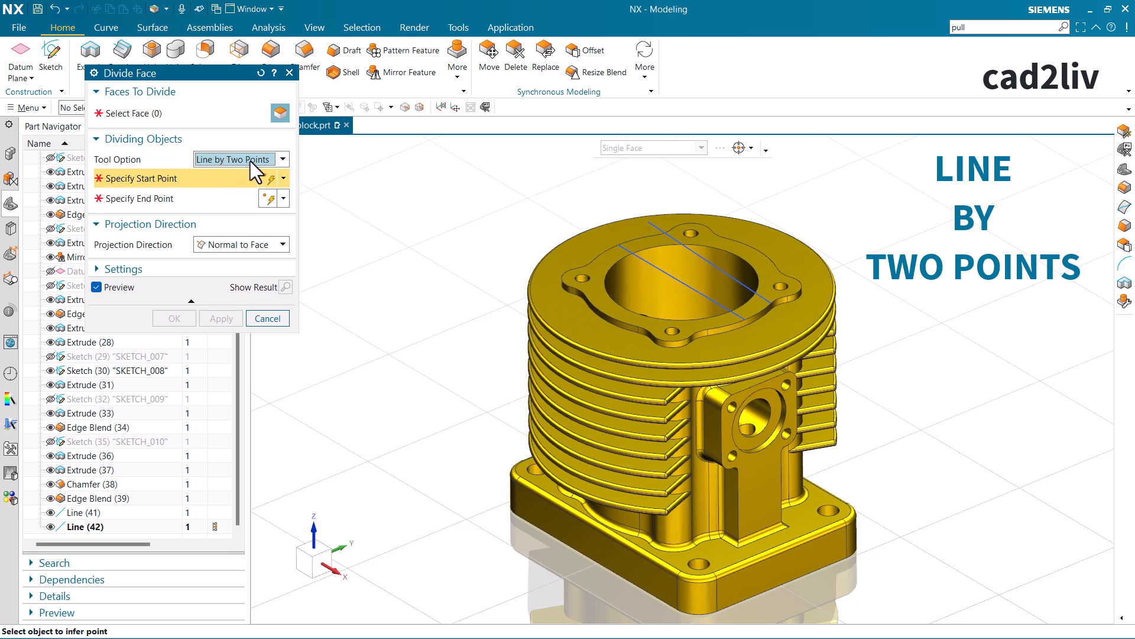
pyautogui.click(187, 119)
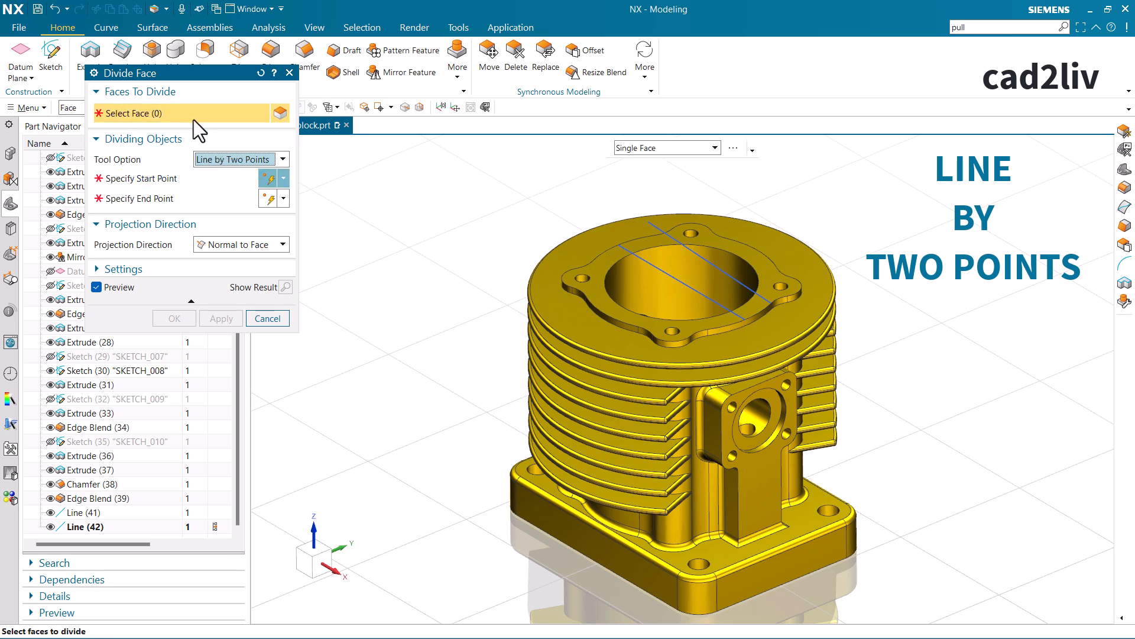
pyautogui.click(563, 297)
# Step: Enable the Point on Curve snap and divide the circular face from a point on its outer edge to the quadrant point on the opposite side
pyautogui.click(172, 181)
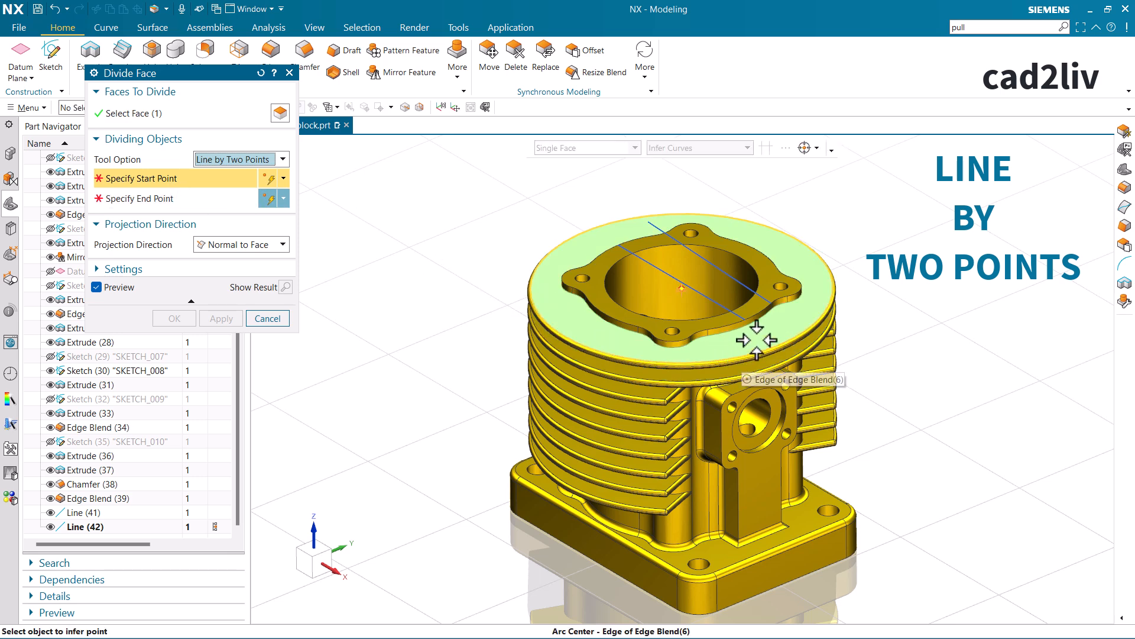
pyautogui.click(816, 148)
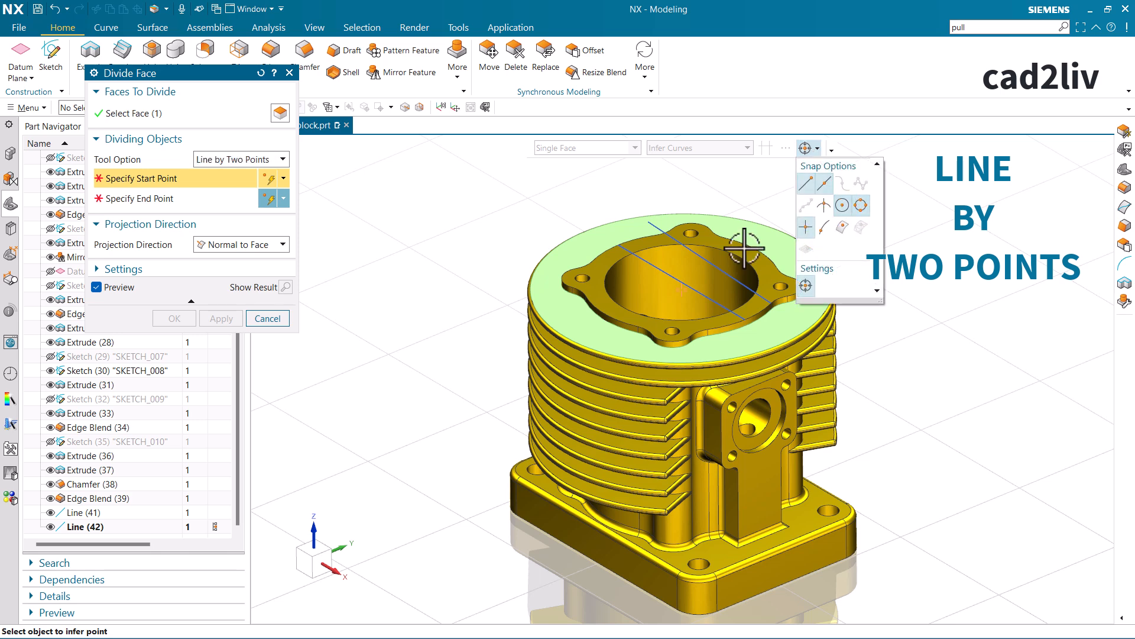
pyautogui.click(821, 228)
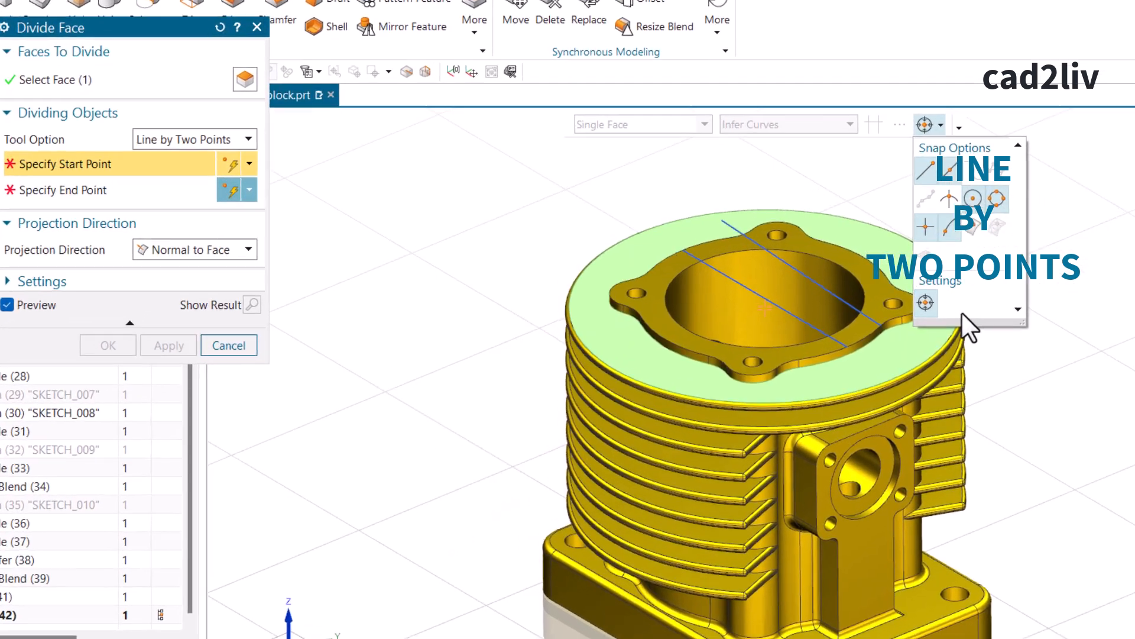
pyautogui.click(850, 296)
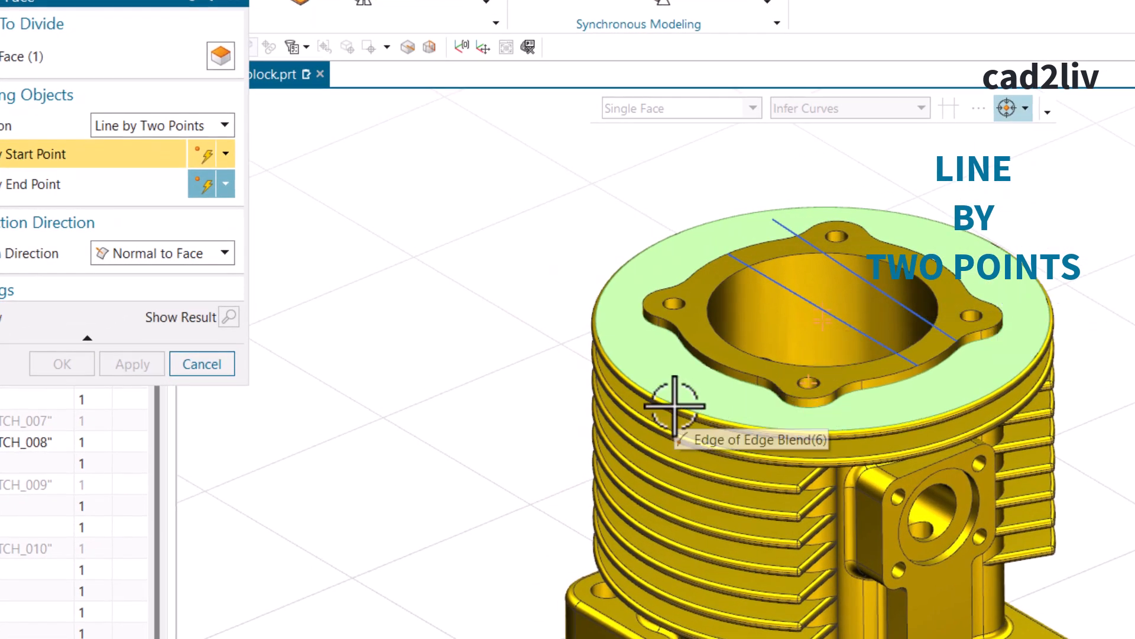
pyautogui.click(649, 389)
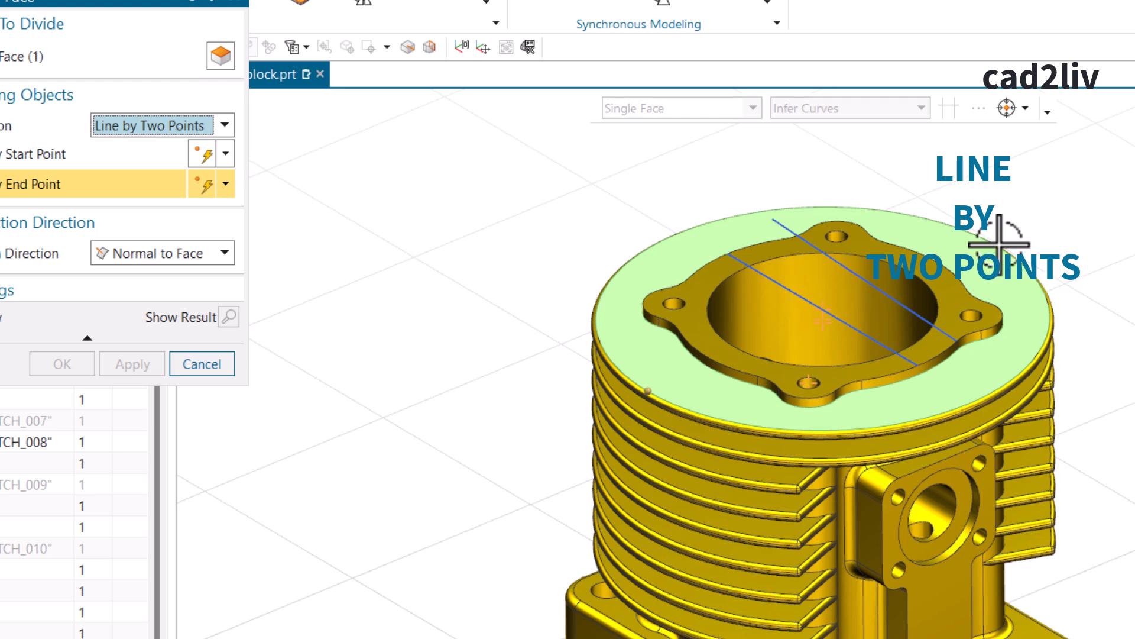
pyautogui.click(998, 244)
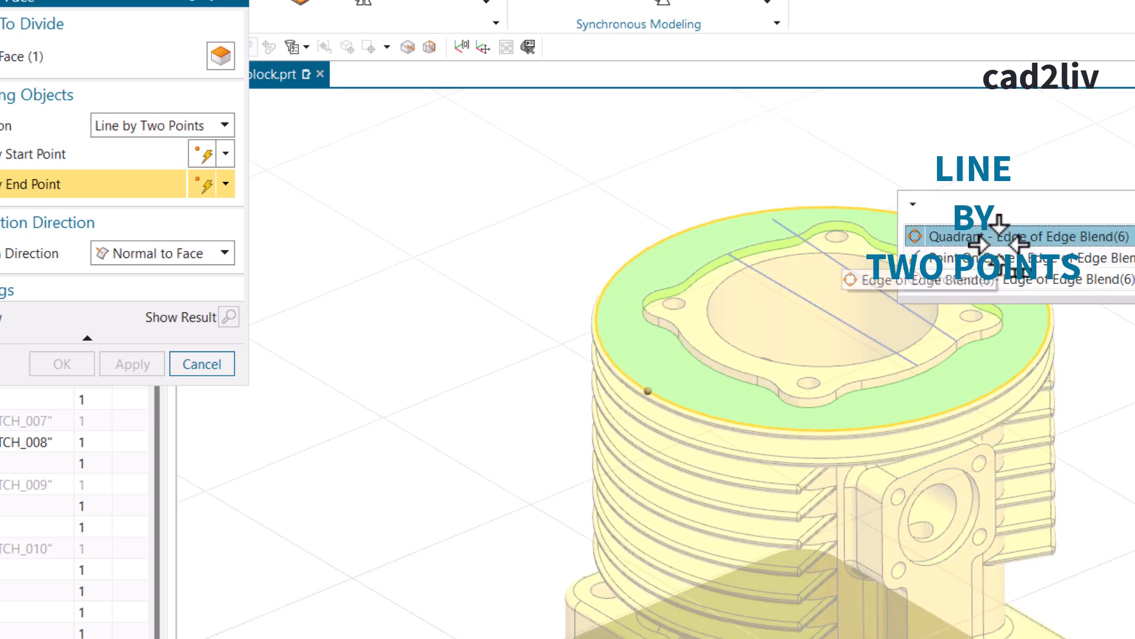
pyautogui.click(1005, 233)
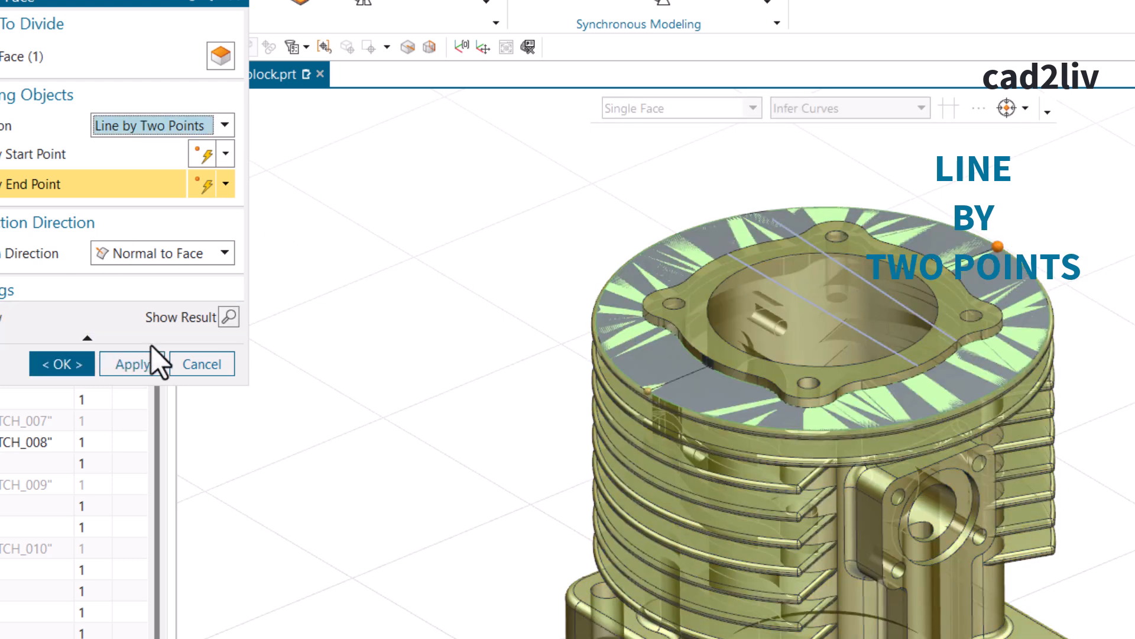
pyautogui.click(52, 363)
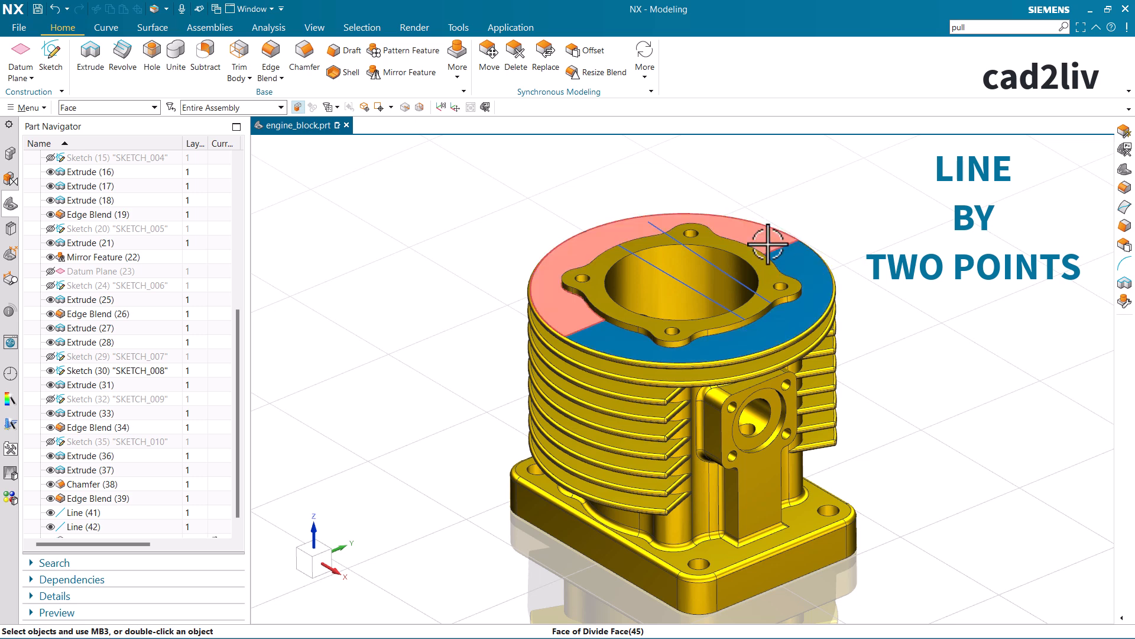
# Step: Delete the Divide Face (45) feature that splits the circular top face
pyautogui.scroll(-1, 182, 489)
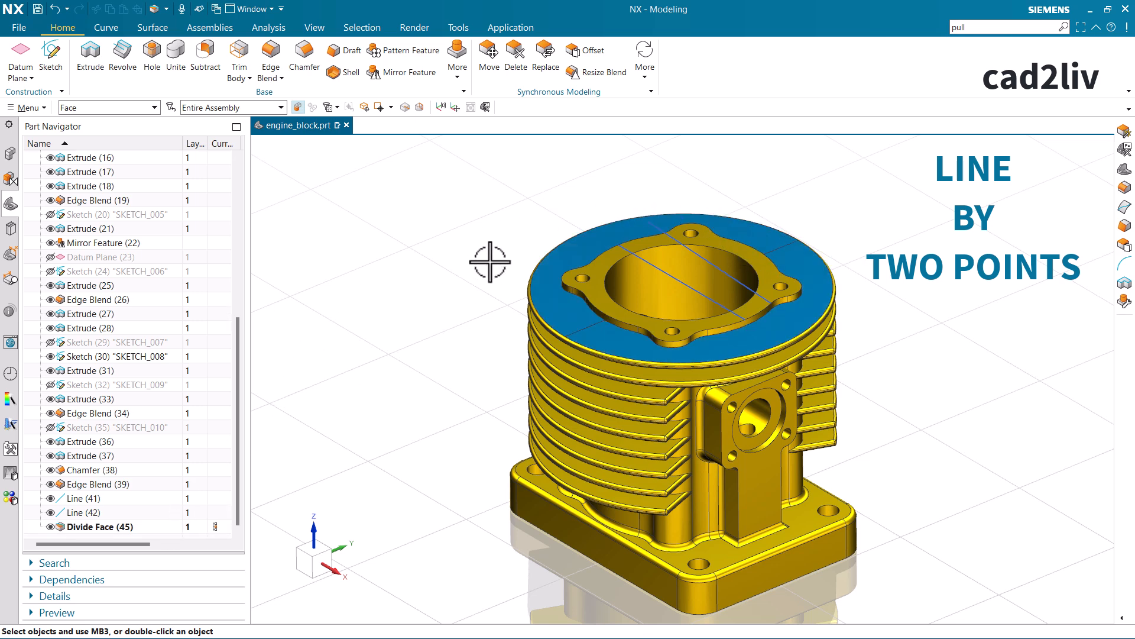
pyautogui.click(153, 527)
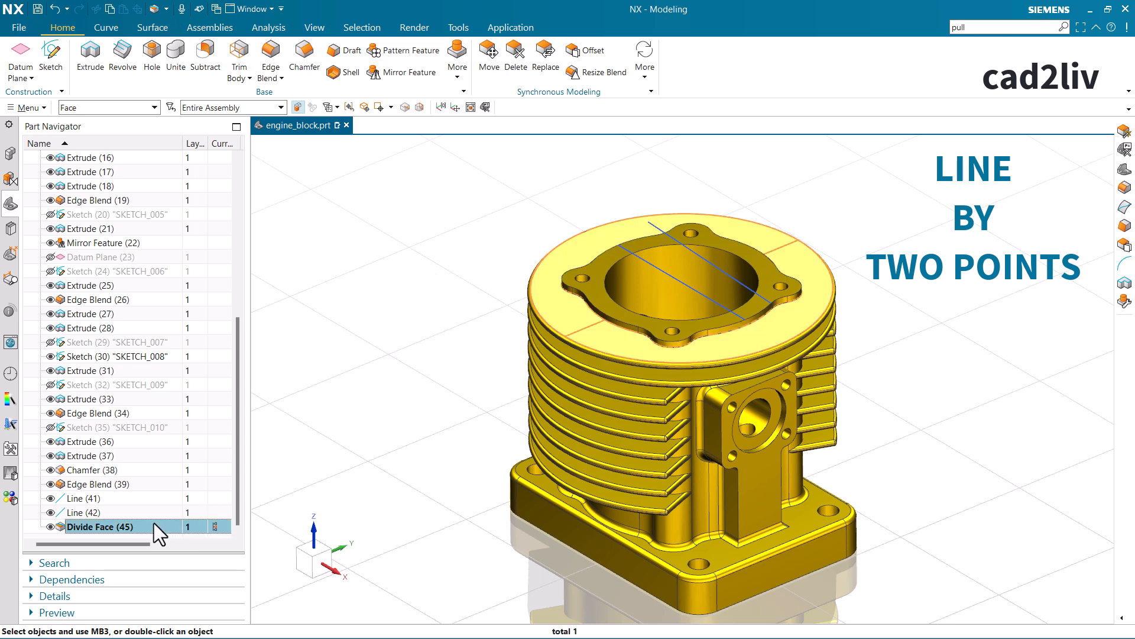
pyautogui.press('Delete')
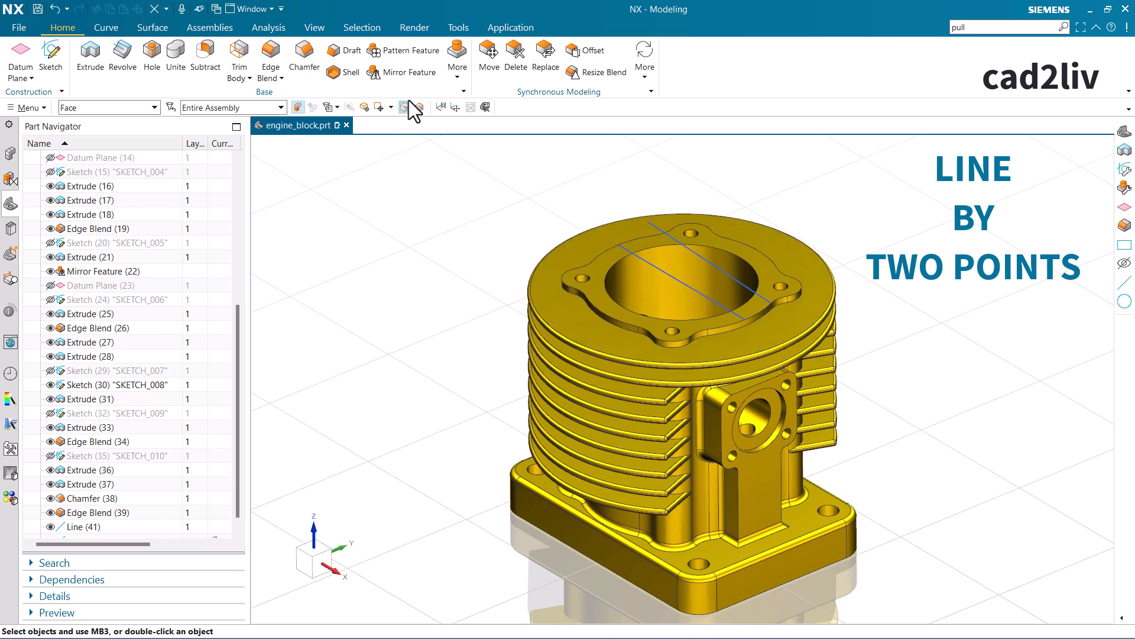
# Step: Start Divide Face with the Offset Curve in Face tool option and choose the raised flange's top face around the bore
pyautogui.click(168, 8)
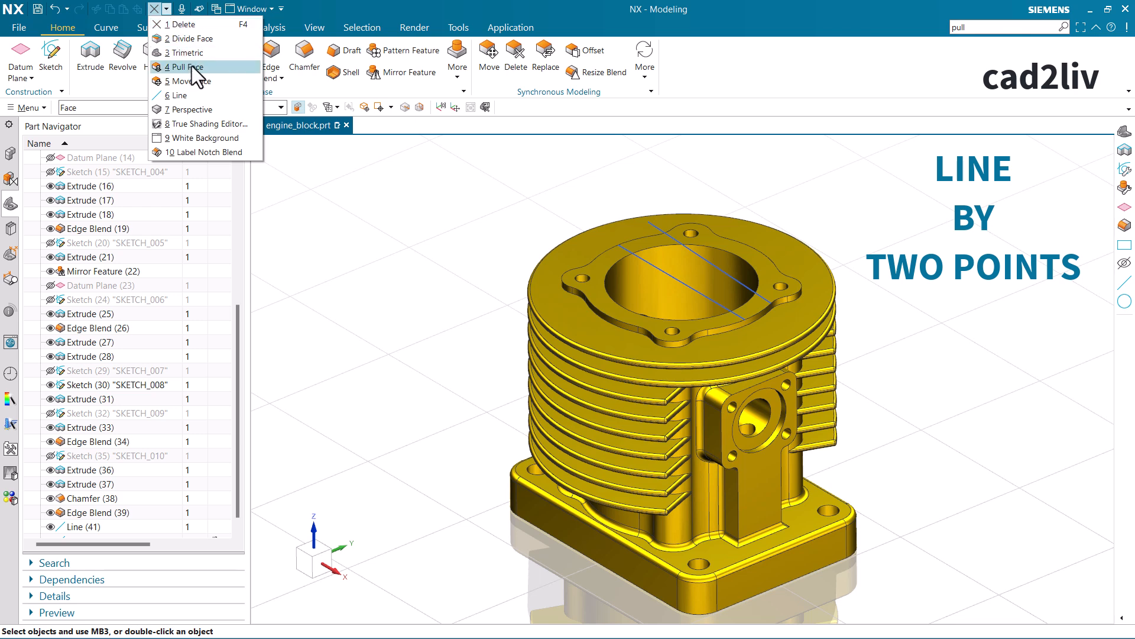
pyautogui.click(188, 39)
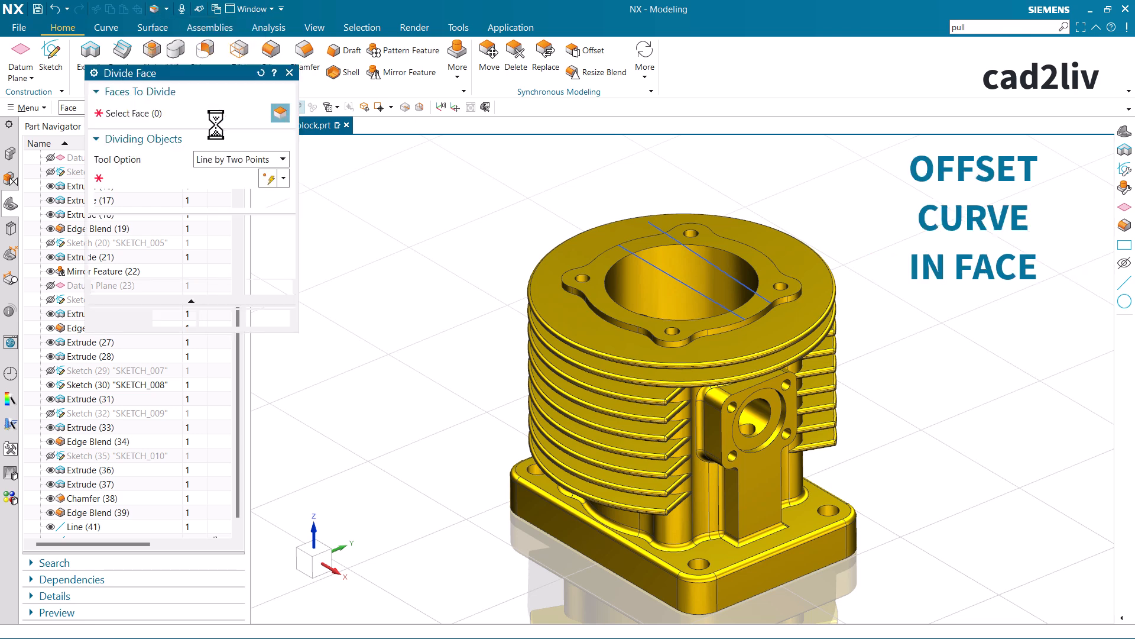
pyautogui.click(228, 159)
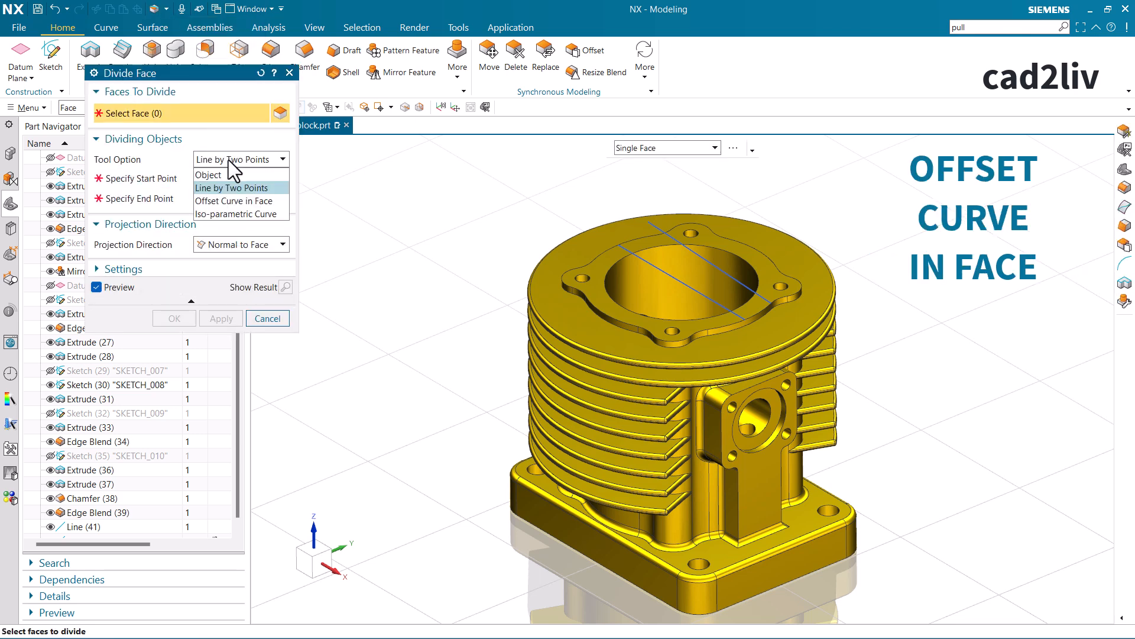
pyautogui.click(255, 201)
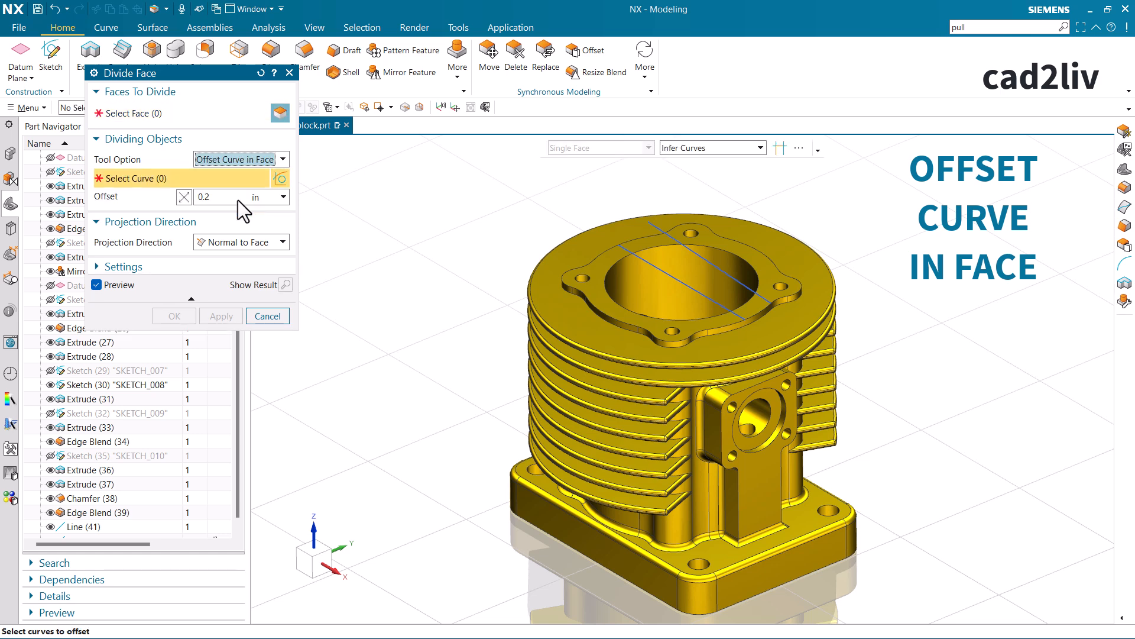
pyautogui.click(204, 108)
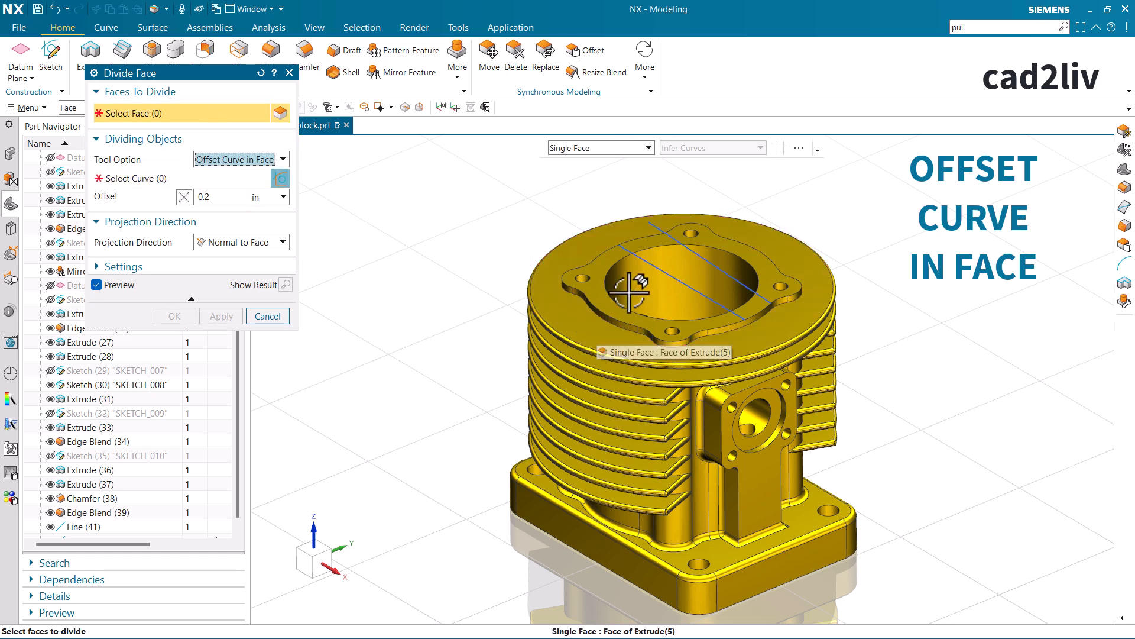
pyautogui.click(601, 260)
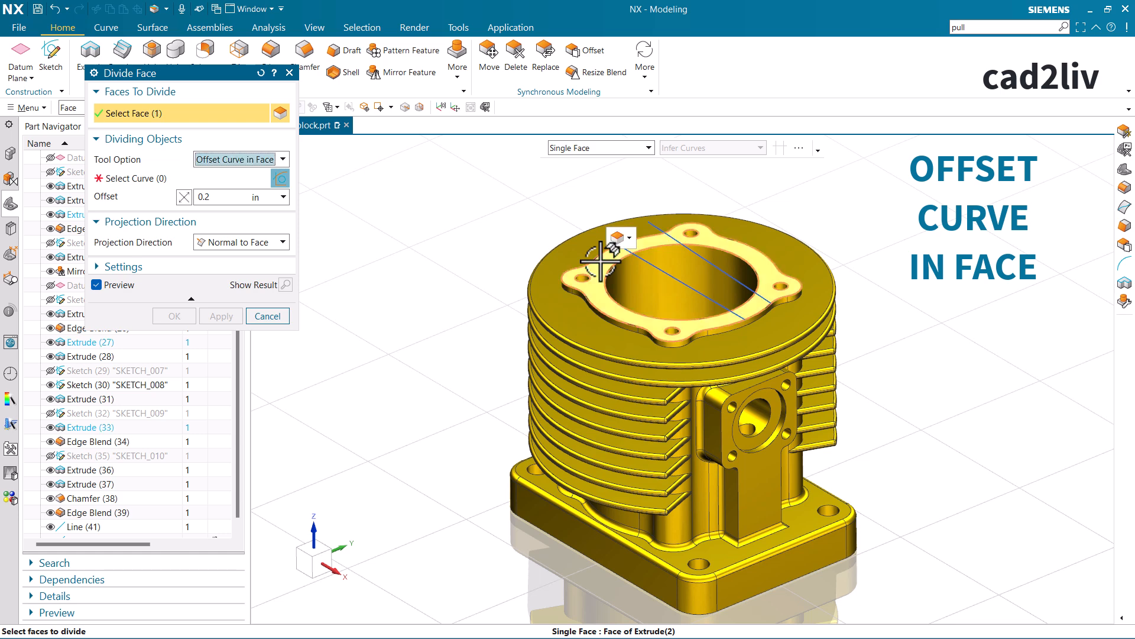
# Step: Divide the flange's top face with Line (41) offset by 1 in, and restore the trimetric view of the whole block
pyautogui.click(183, 181)
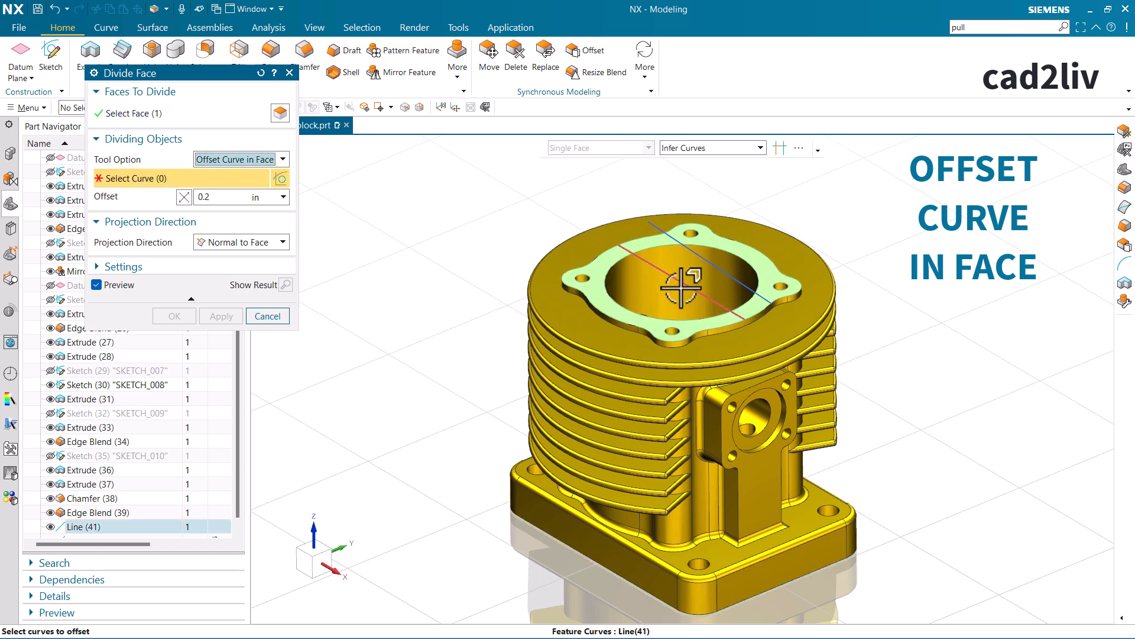
pyautogui.click(684, 288)
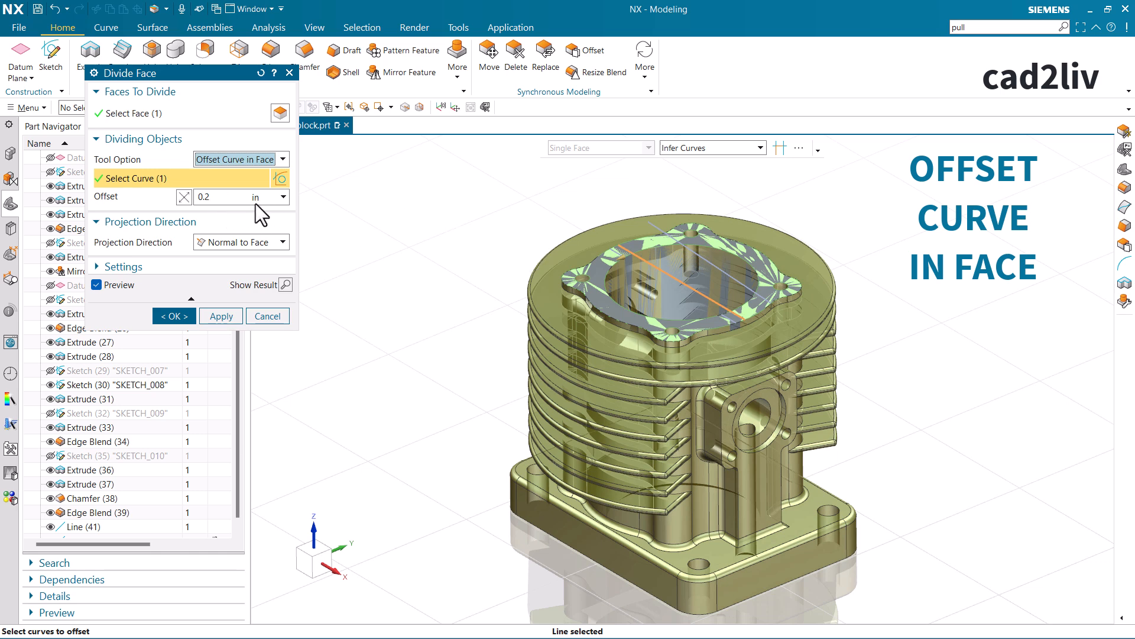
pyautogui.click(211, 197)
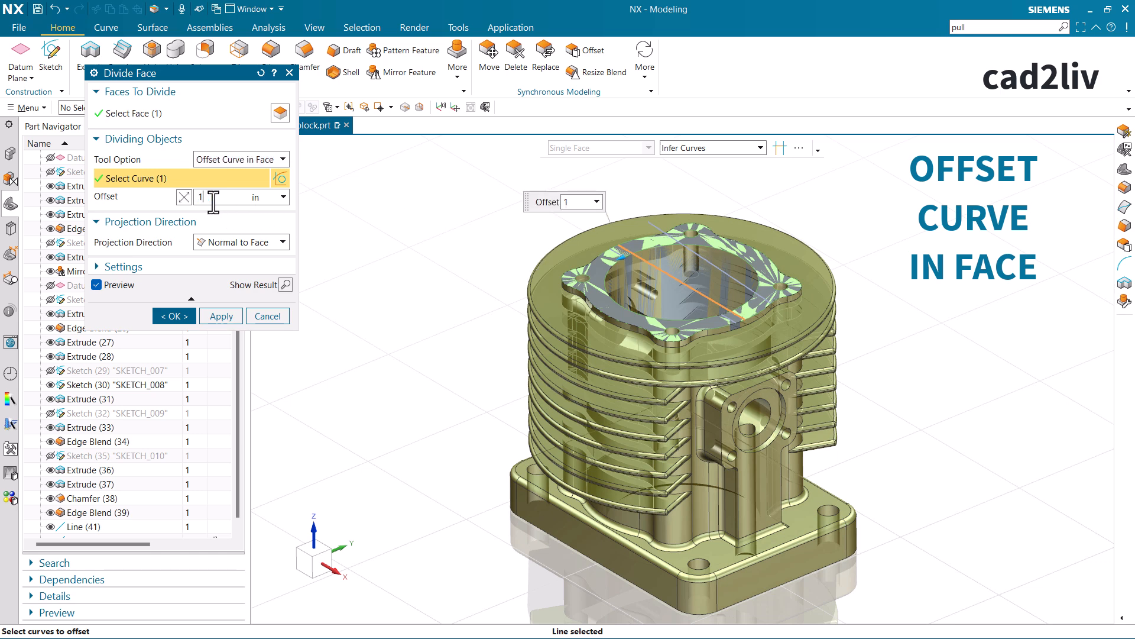
pyautogui.press('Return')
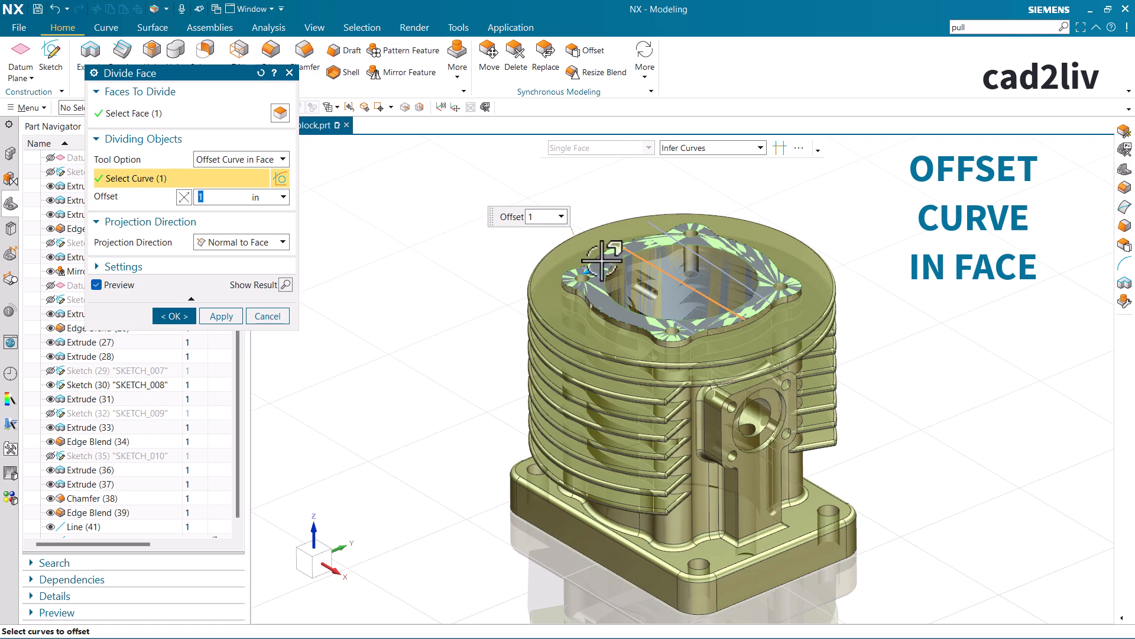
pyautogui.scroll(6, 602, 259)
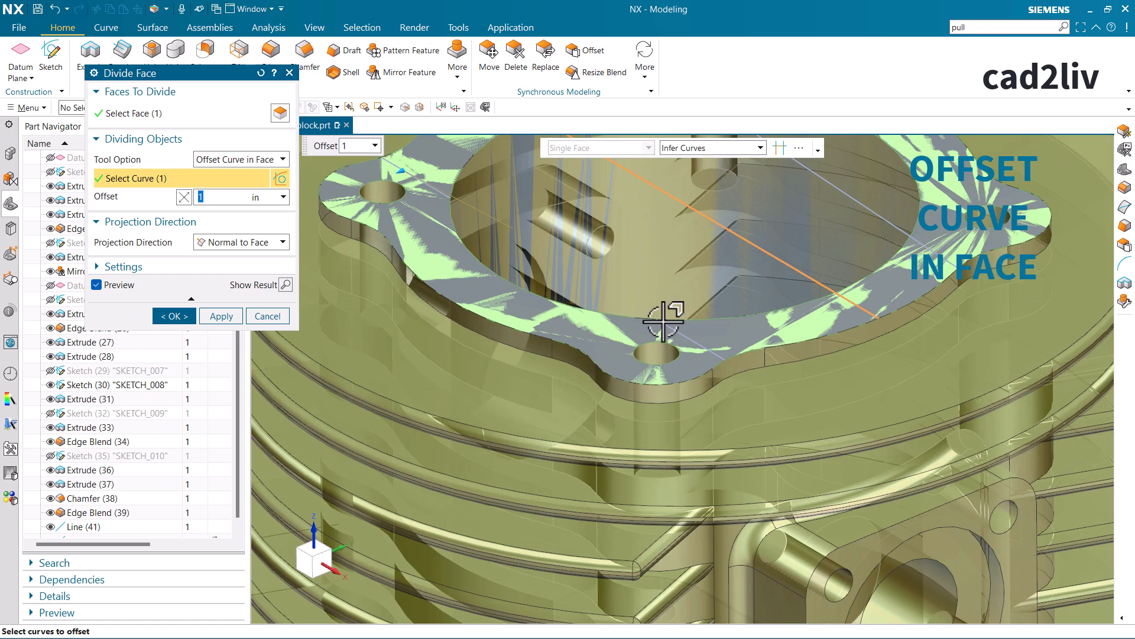
pyautogui.scroll(2, 698, 350)
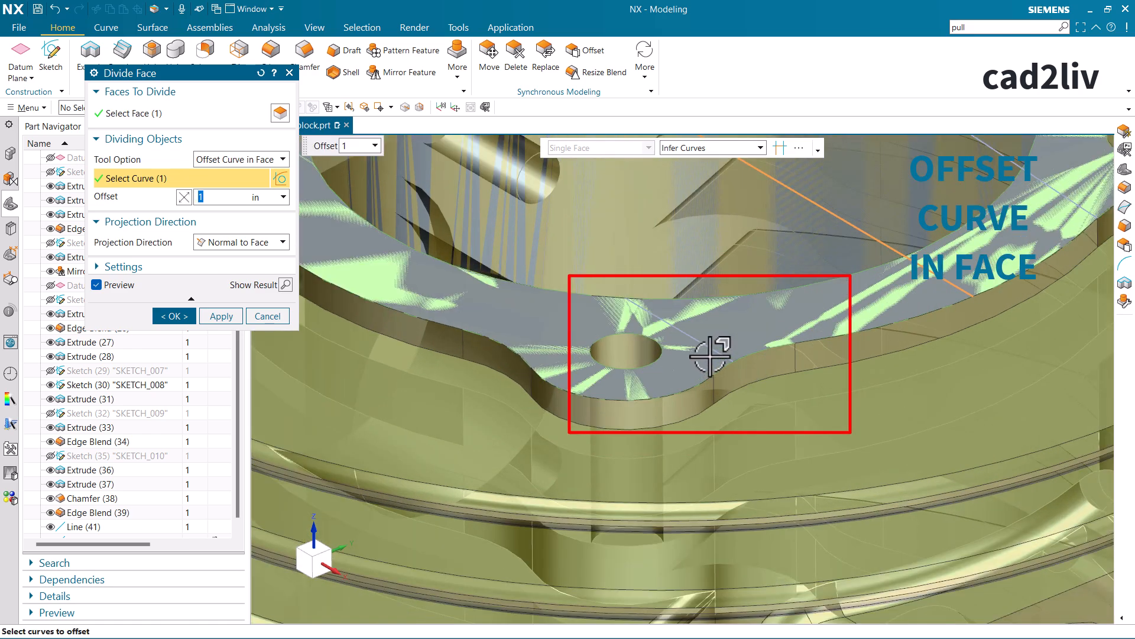
pyautogui.scroll(-5, 710, 356)
pyautogui.scroll(1, 703, 324)
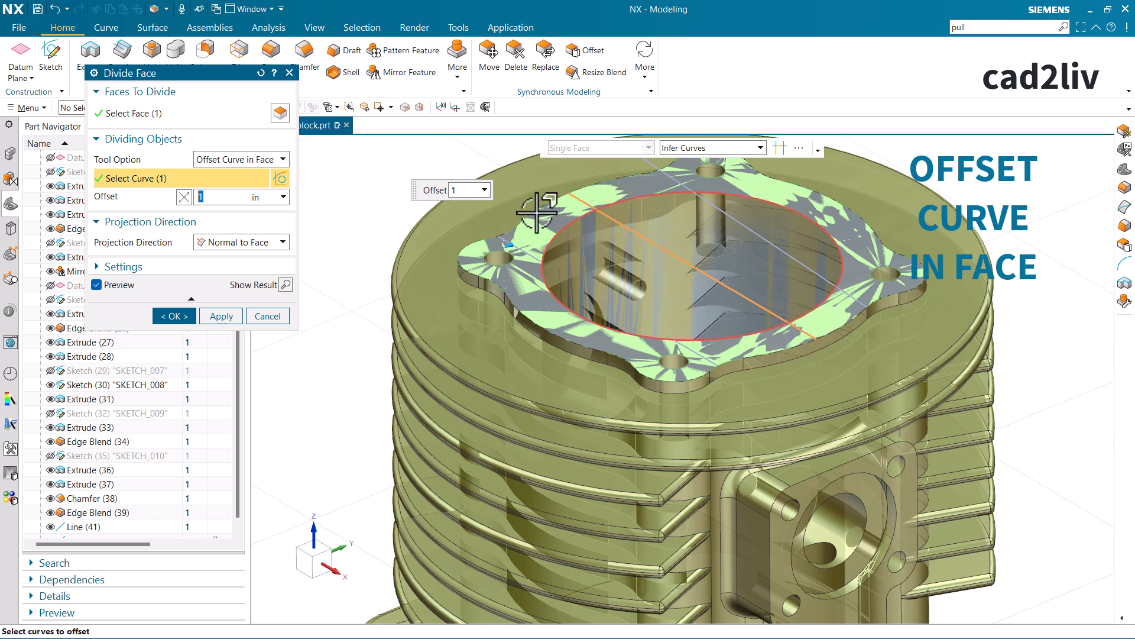
pyautogui.click(182, 318)
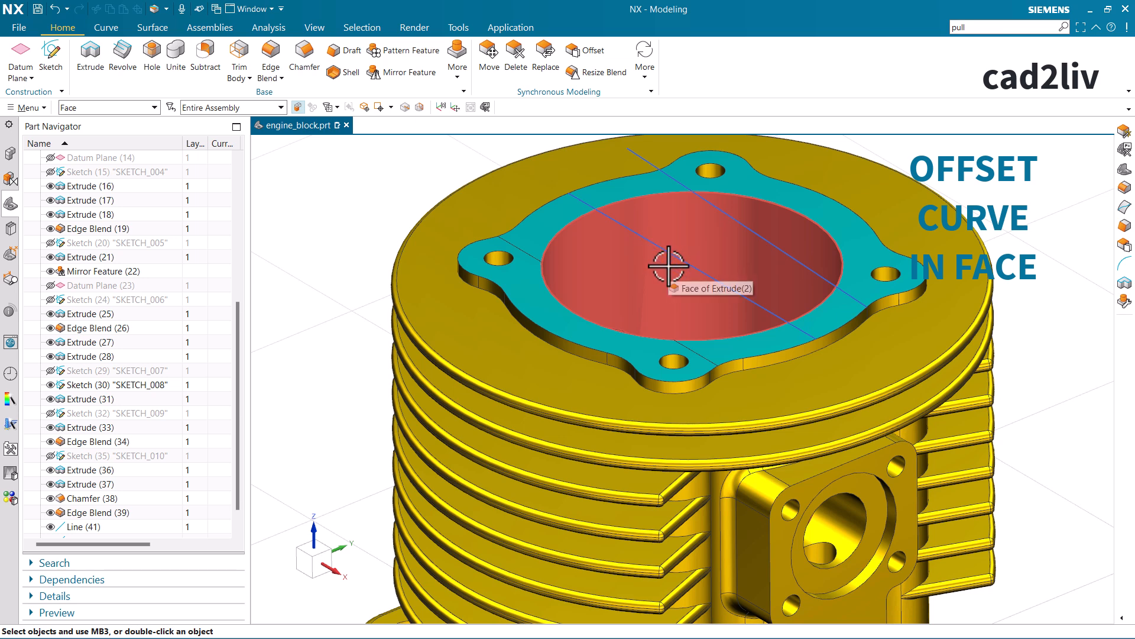
pyautogui.press('Home')
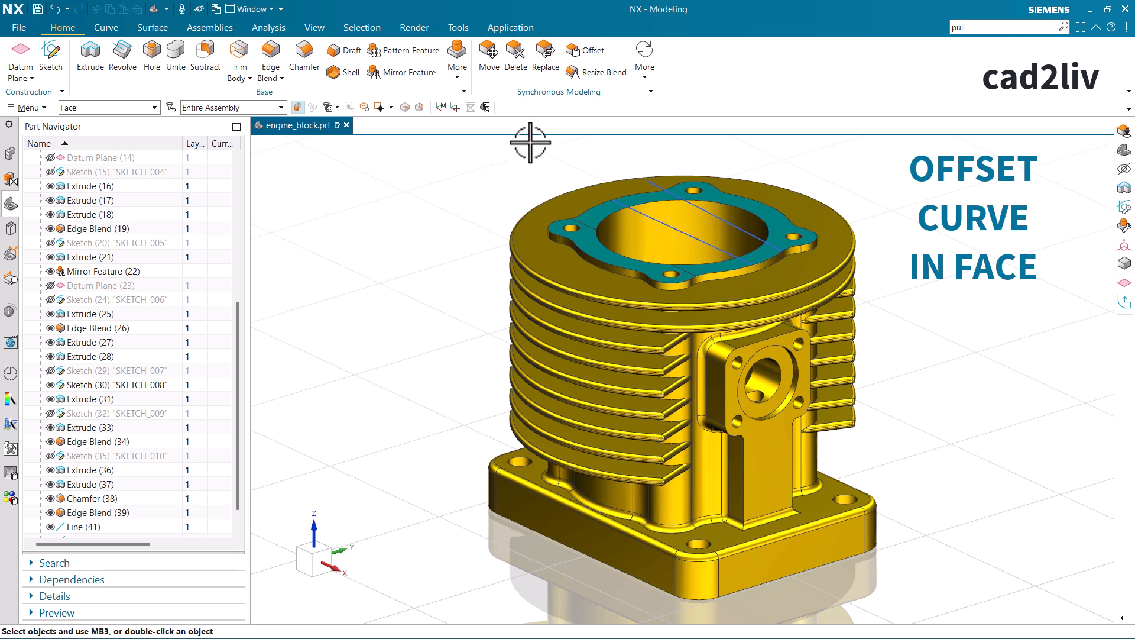
# Step: Try the Along Vector projection direction in a new Divide Face and cancel the command
pyautogui.click(460, 73)
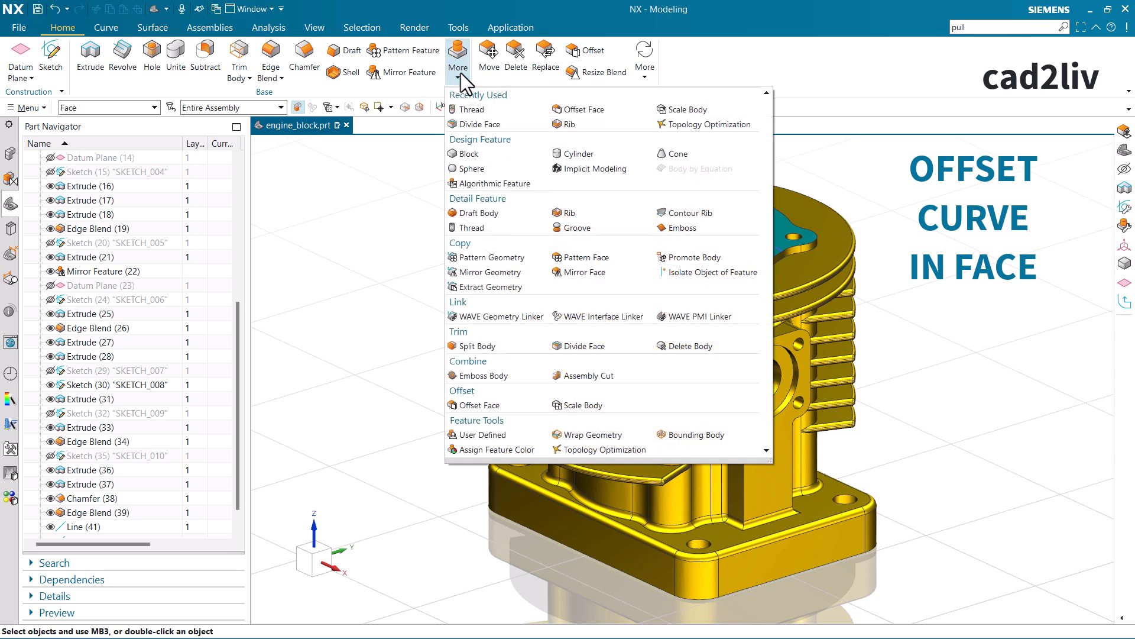
pyautogui.click(590, 348)
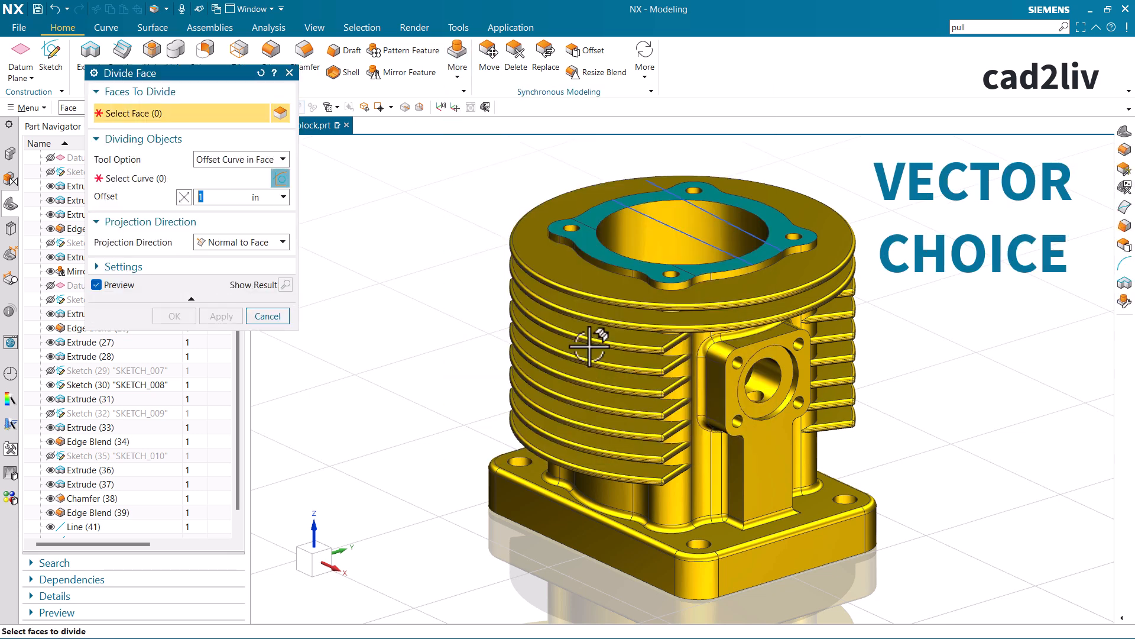
pyautogui.click(256, 243)
pyautogui.click(255, 283)
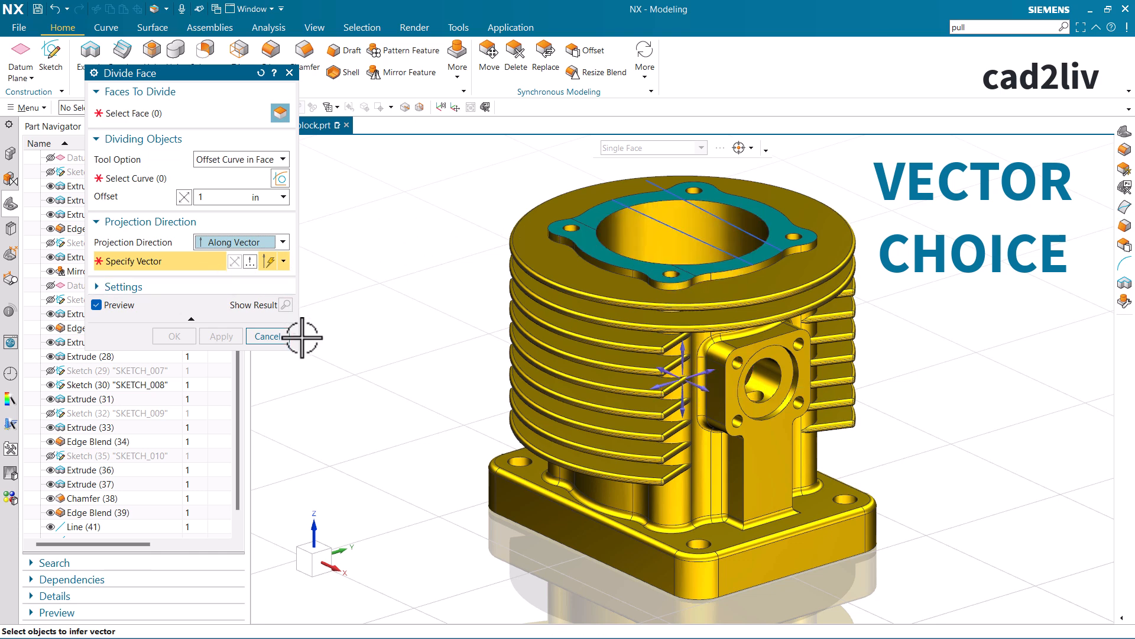
pyautogui.click(280, 337)
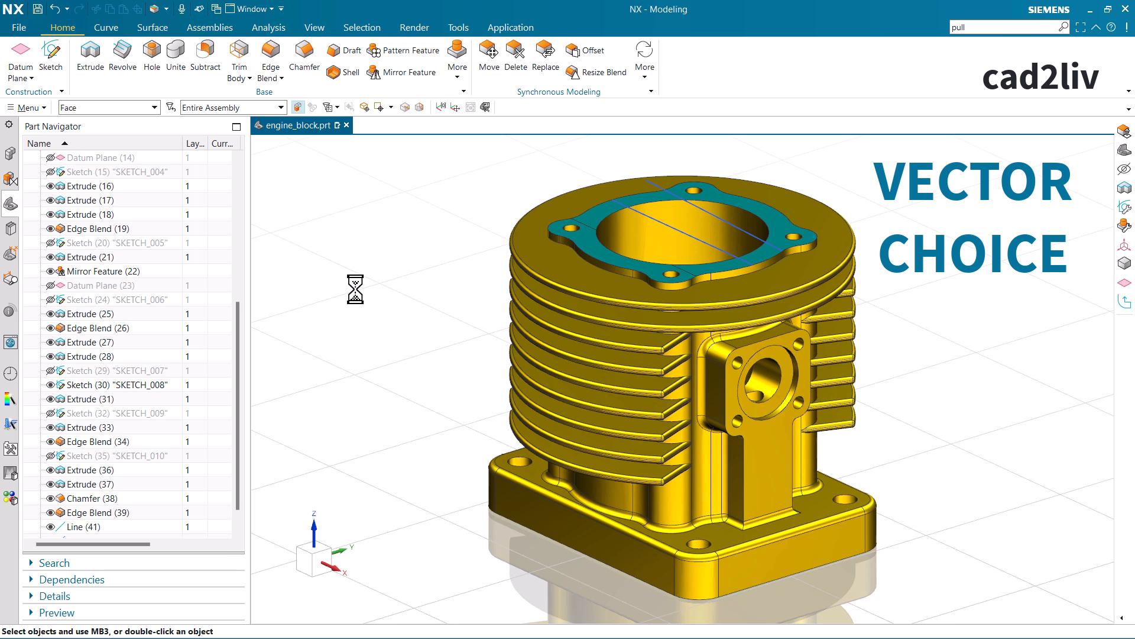